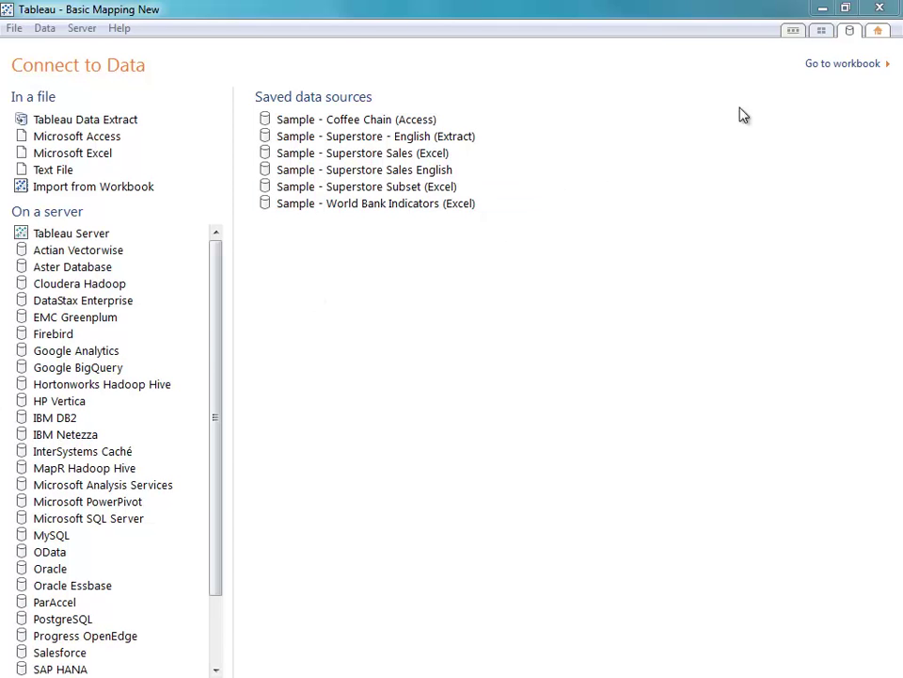
- Go to the workbook and review its example map sheets one by one, from Symbol through Dual Axis
{"action": "left_click", "coordinate": [868, 64]}
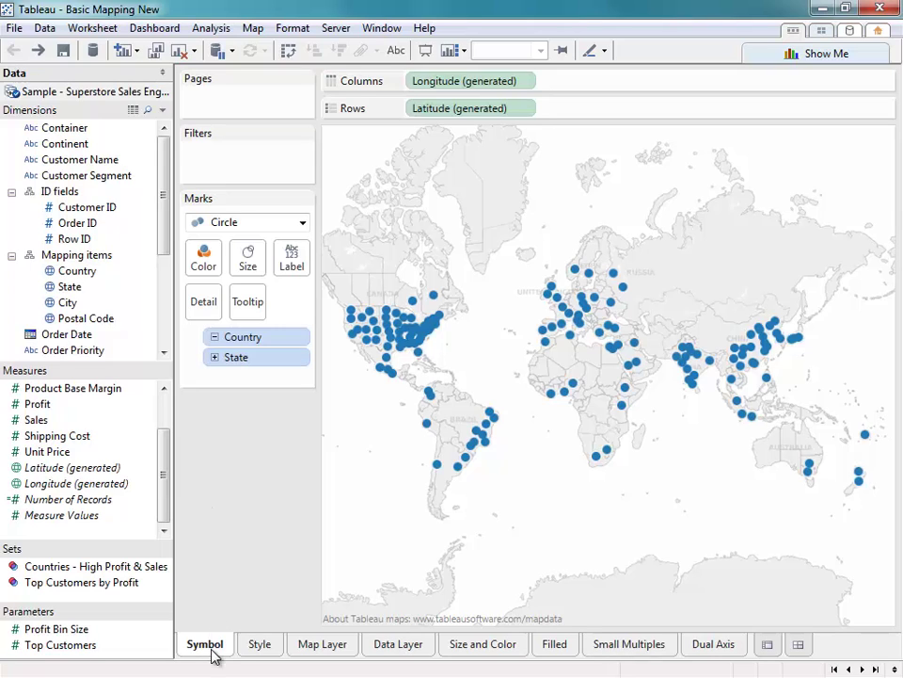
{"action": "left_click", "coordinate": [259, 646]}
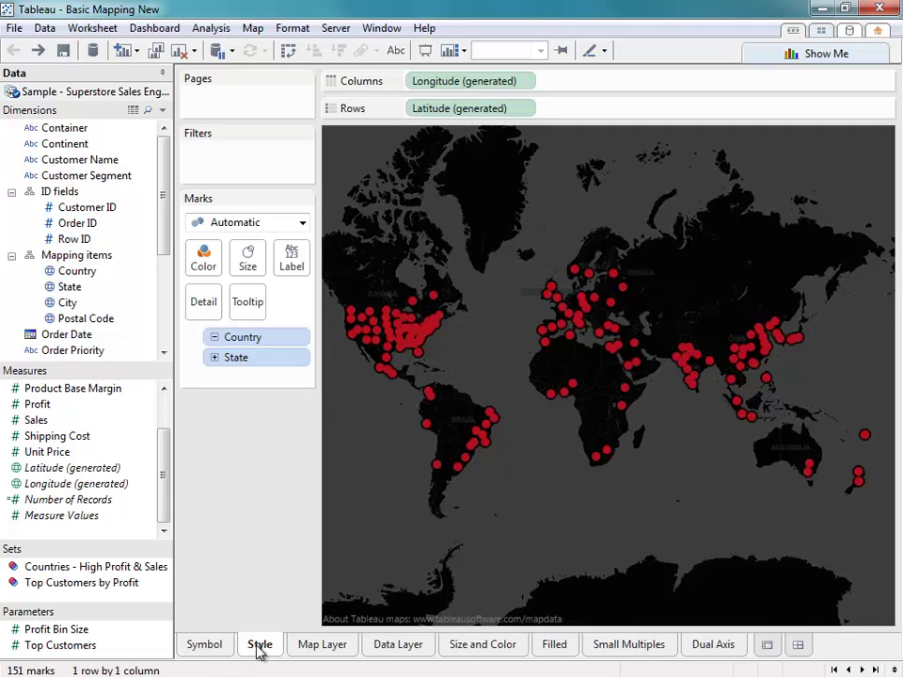
{"action": "left_click", "coordinate": [322, 646]}
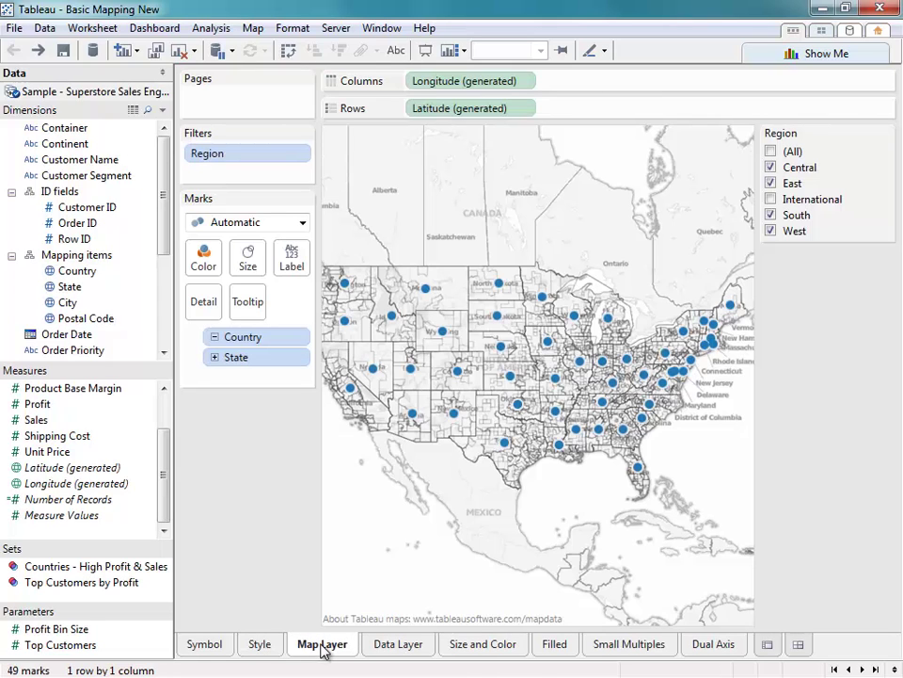
{"action": "left_click", "coordinate": [385, 647]}
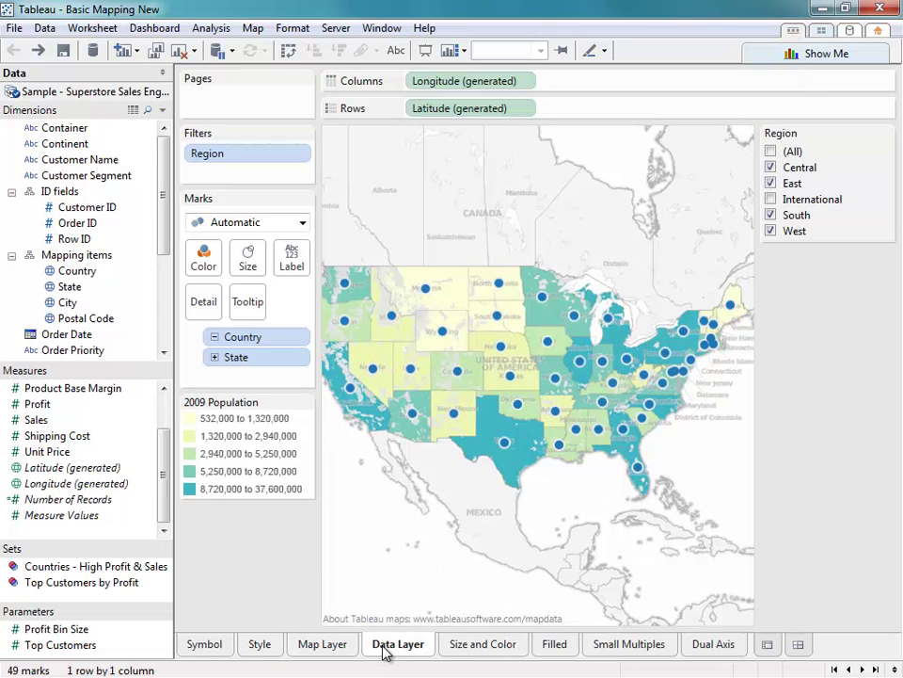
{"action": "left_click", "coordinate": [453, 649]}
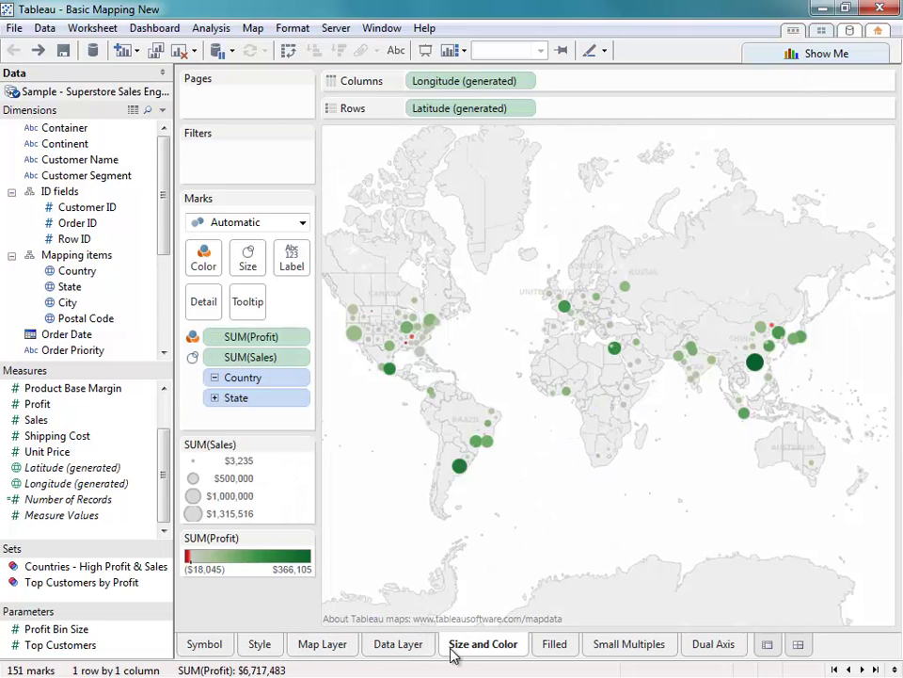
{"action": "left_click", "coordinate": [553, 648]}
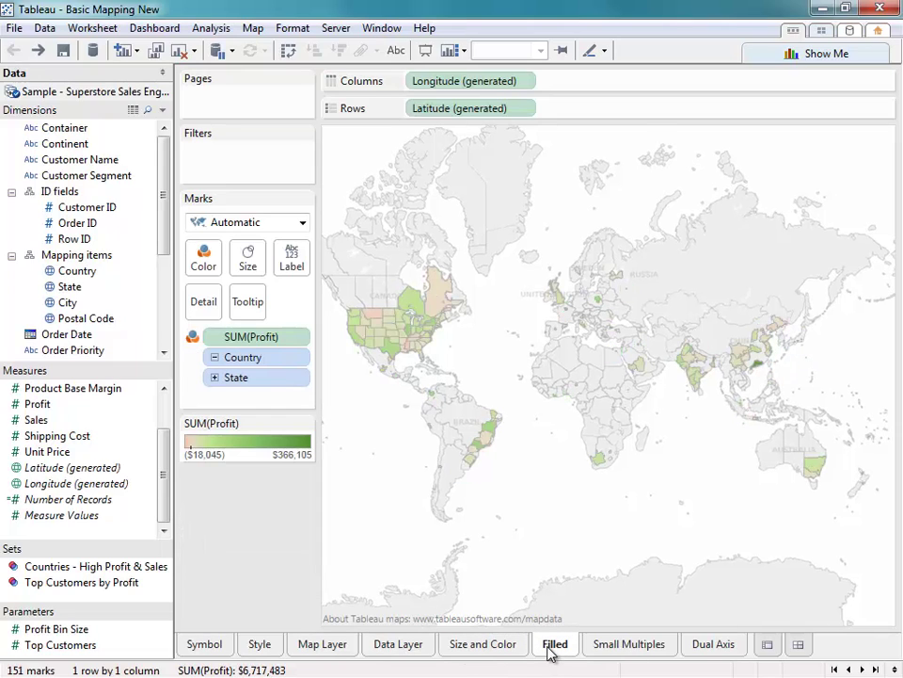
{"action": "left_click", "coordinate": [633, 648]}
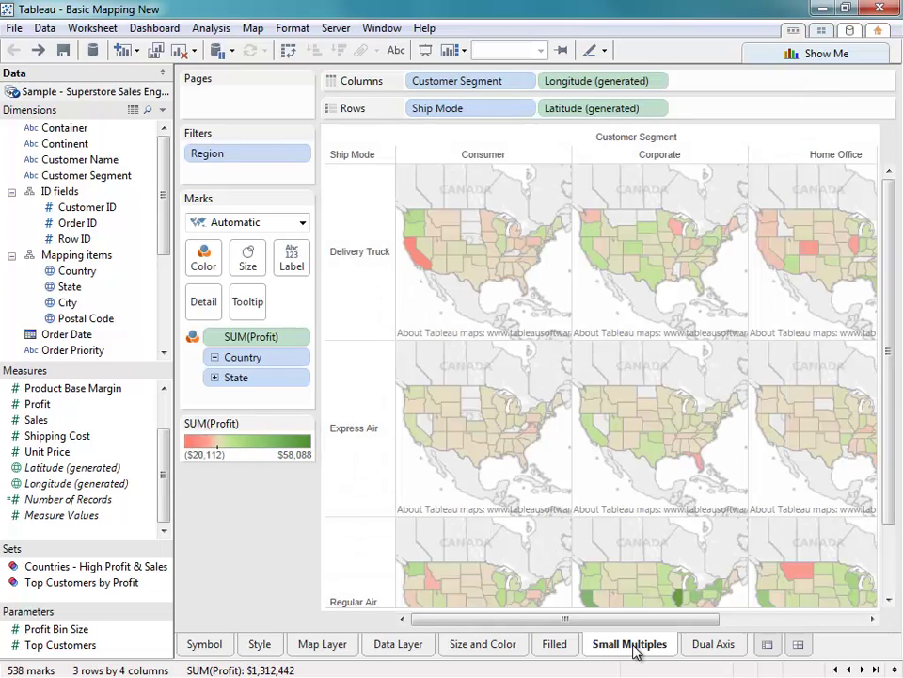
{"action": "left_click", "coordinate": [713, 649]}
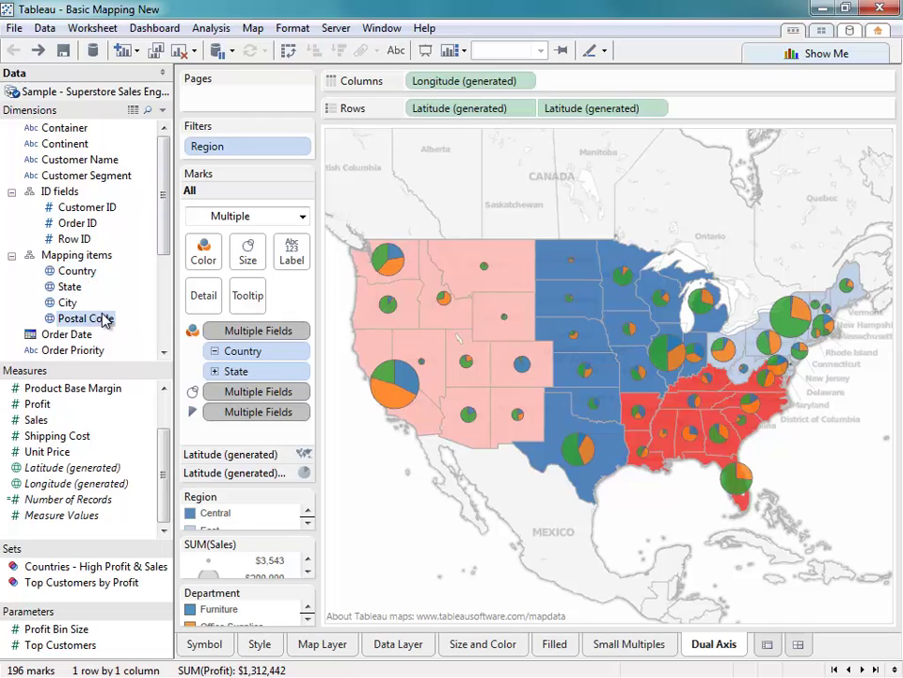
- Examine the geographic role options of the Country and Customer Name dimensions, and the generated Latitude and Longitude measures
{"action": "right_click", "coordinate": [77, 271]}
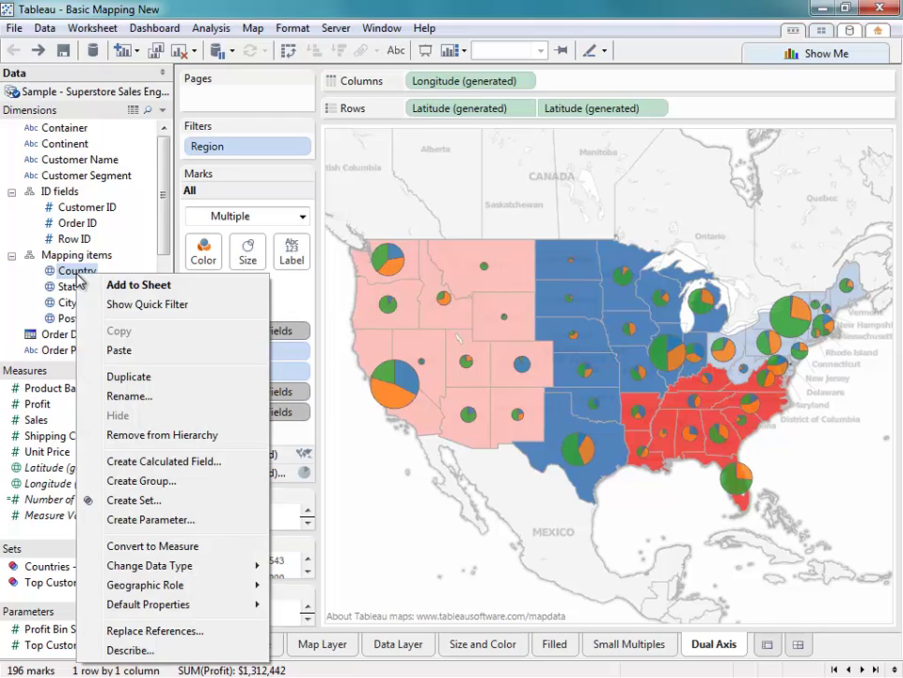
{"action": "mouse_move", "coordinate": [173, 586]}
{"action": "left_click", "coordinate": [128, 155]}
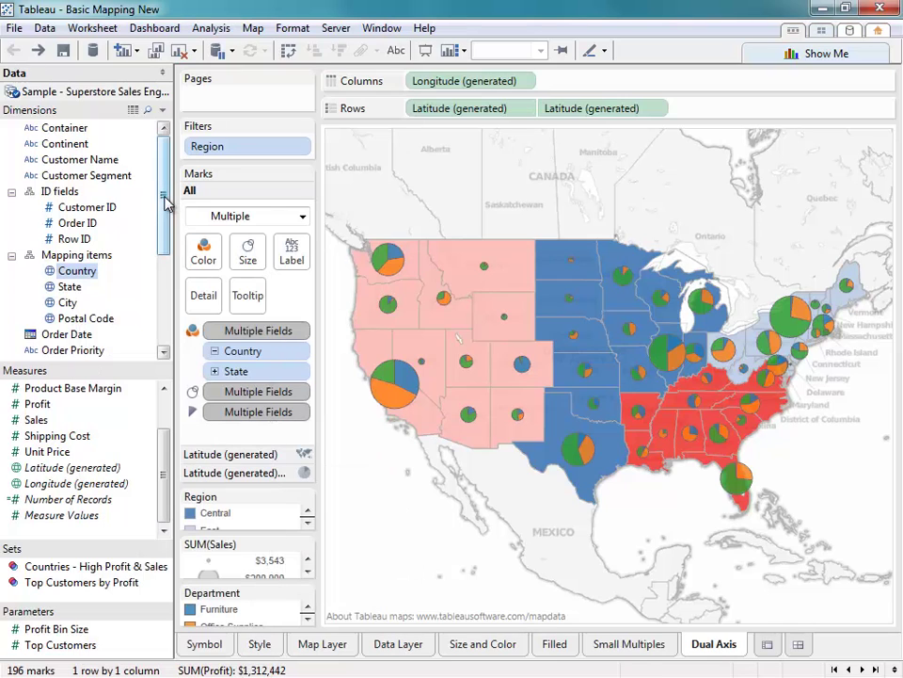
{"action": "right_click", "coordinate": [76, 158]}
{"action": "mouse_move", "coordinate": [201, 491]}
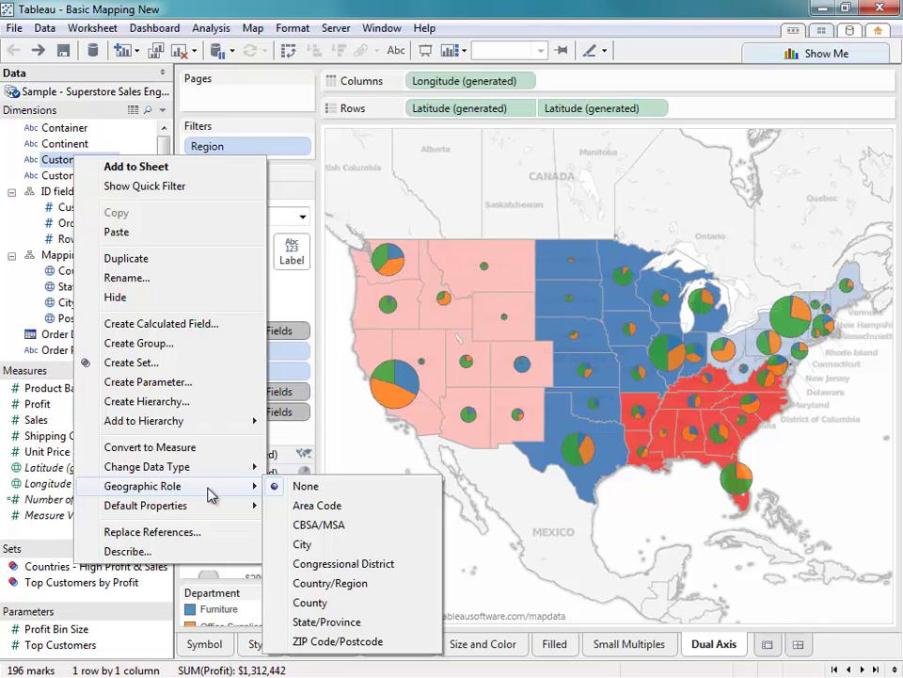
{"action": "left_click", "coordinate": [164, 146]}
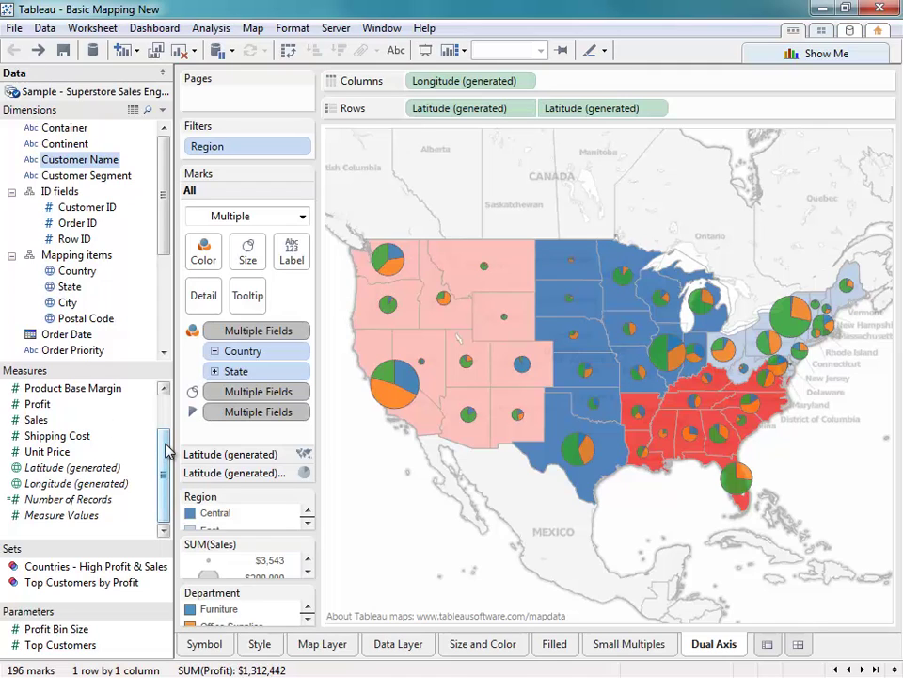
{"action": "left_click", "coordinate": [111, 468]}
{"action": "left_click", "coordinate": [111, 483]}
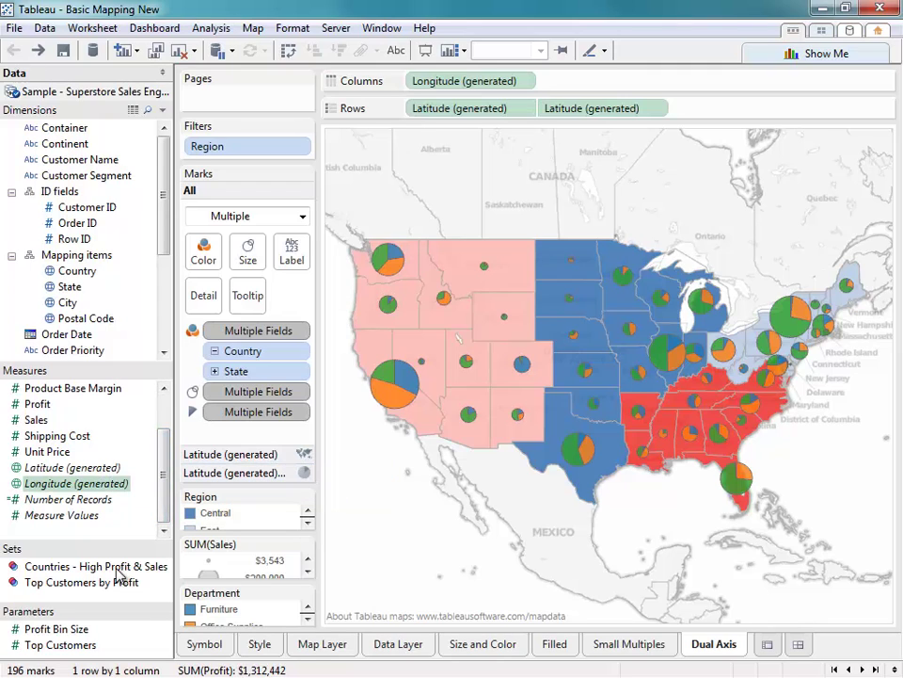
- Add a new worksheet after the Symbol sheet and plot the State field on it as a symbol map
{"action": "left_click", "coordinate": [205, 643]}
{"action": "right_click", "coordinate": [199, 646]}
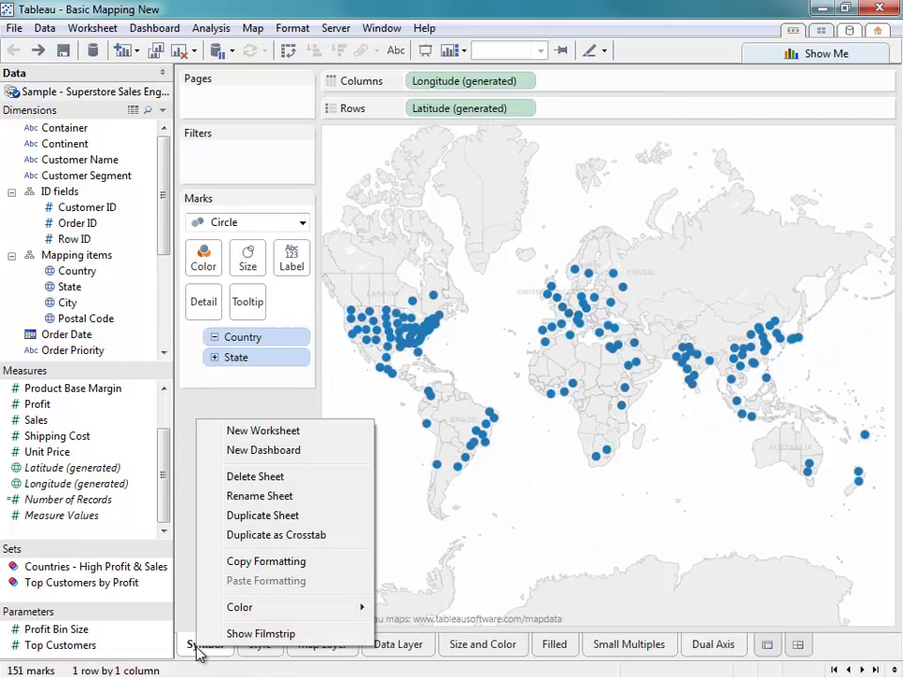
{"action": "left_click", "coordinate": [254, 433]}
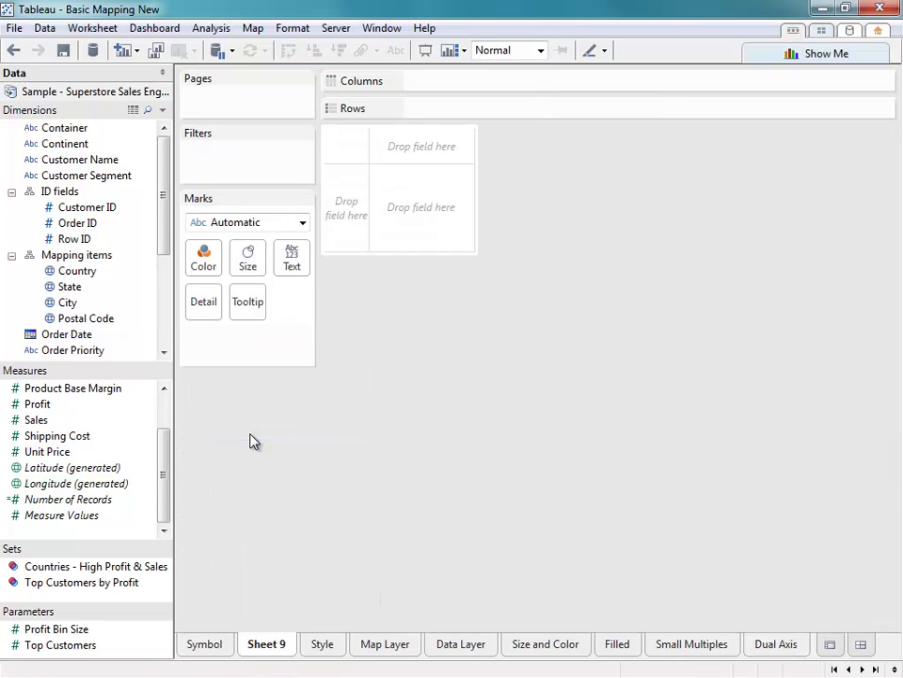
{"action": "left_click", "coordinate": [80, 294]}
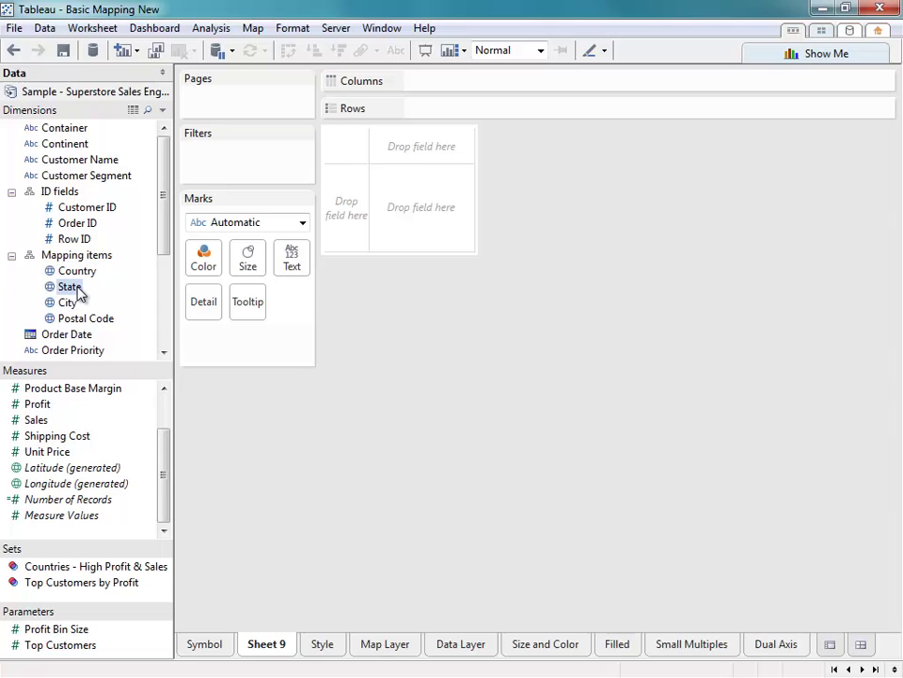
{"action": "double_click", "coordinate": [80, 294]}
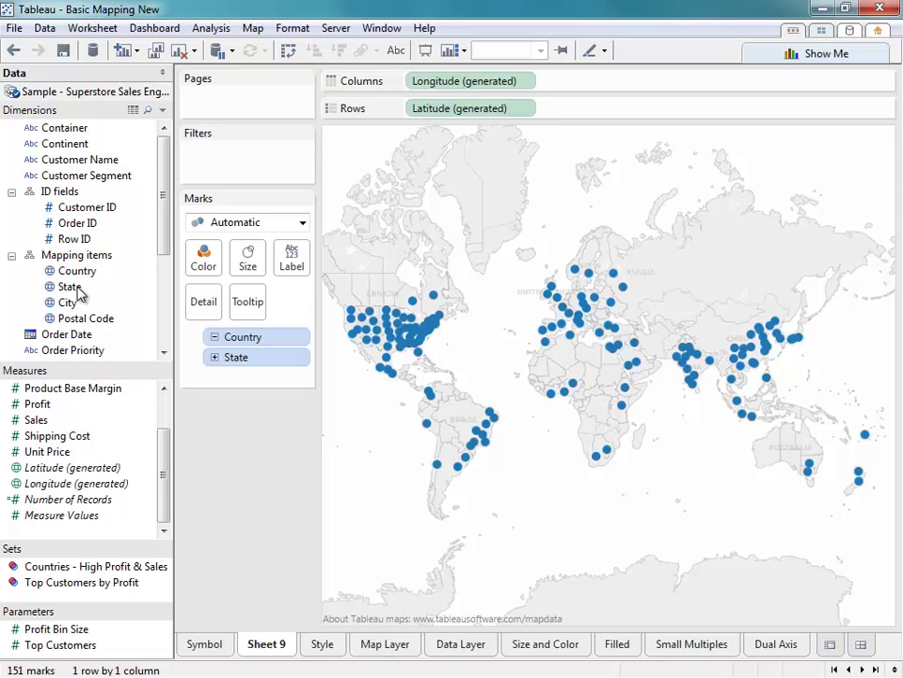
- Rename the new worksheet as Example 1
{"action": "double_click", "coordinate": [266, 644]}
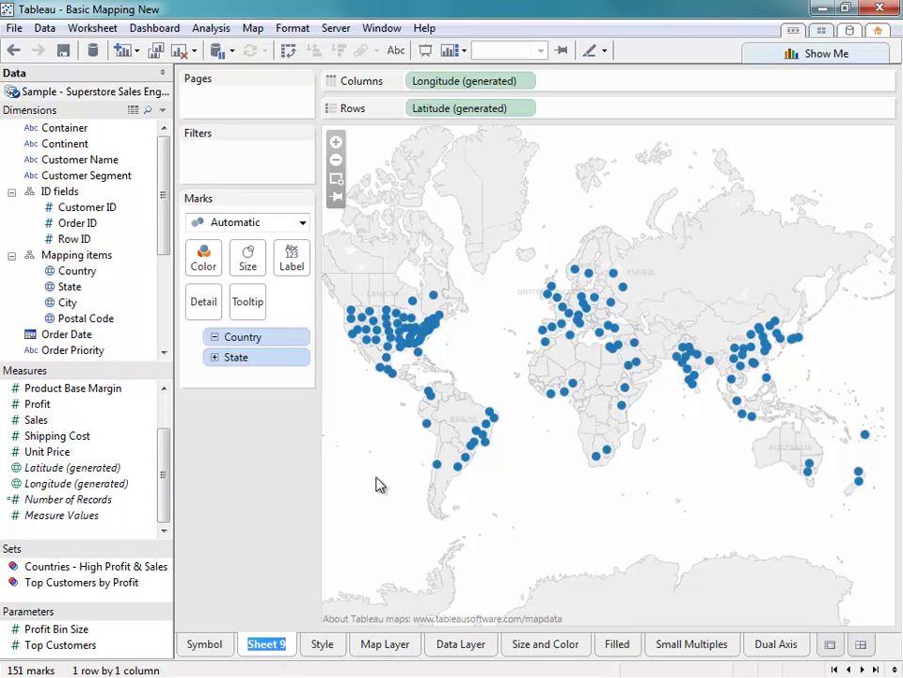
{"action": "type", "text": "EXampl"}
{"action": "key", "text": "BackSpace"}
{"action": "key", "text": "BackSpace"}
{"action": "key", "text": "BackSpace"}
{"action": "key", "text": "BackSpace"}
{"action": "key", "text": "BackSpace"}
{"action": "key", "text": "BackSpace"}
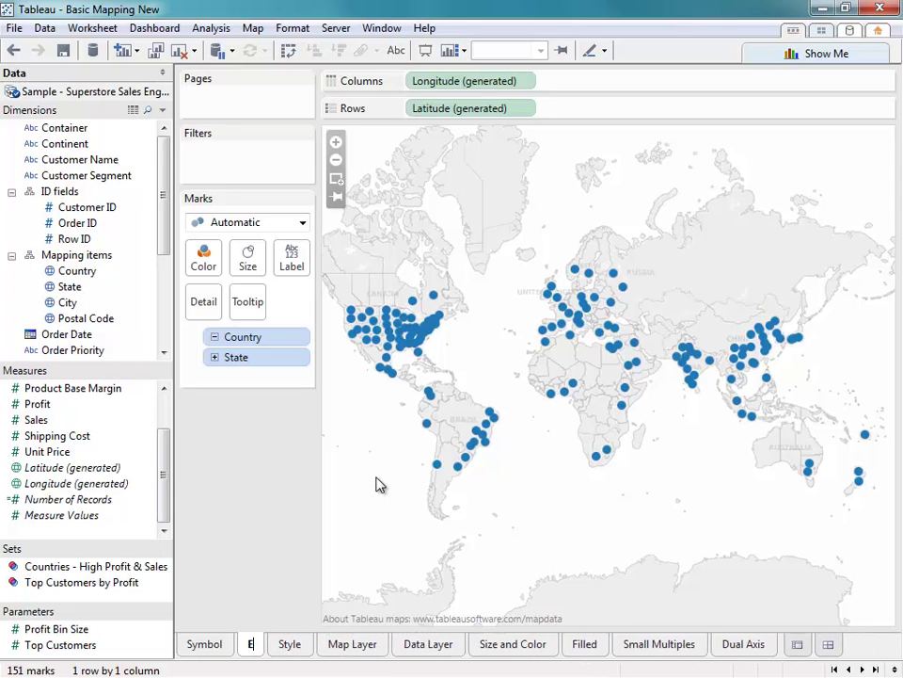
{"action": "type", "text": "Example 1"}
{"action": "key", "text": "Return"}
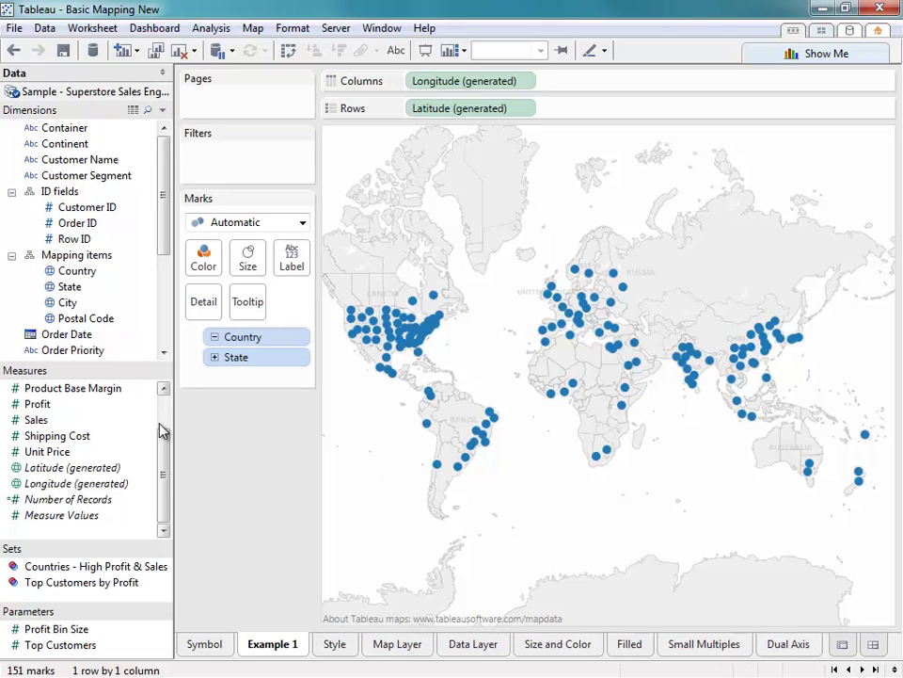
- Add a new worksheet after the Style sheet and map the State field on it
{"action": "left_click", "coordinate": [334, 644]}
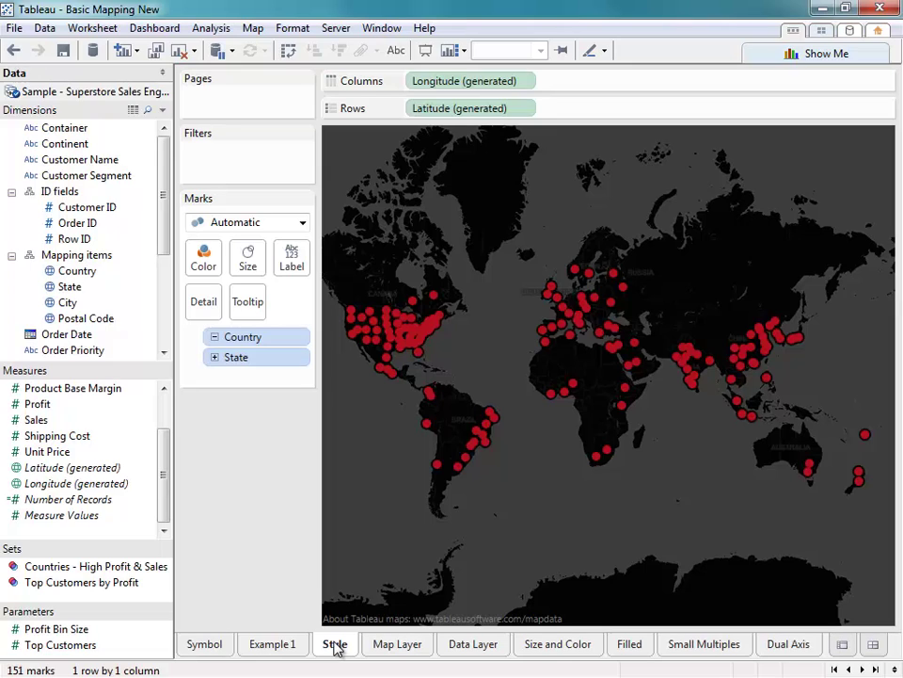
{"action": "right_click", "coordinate": [334, 644]}
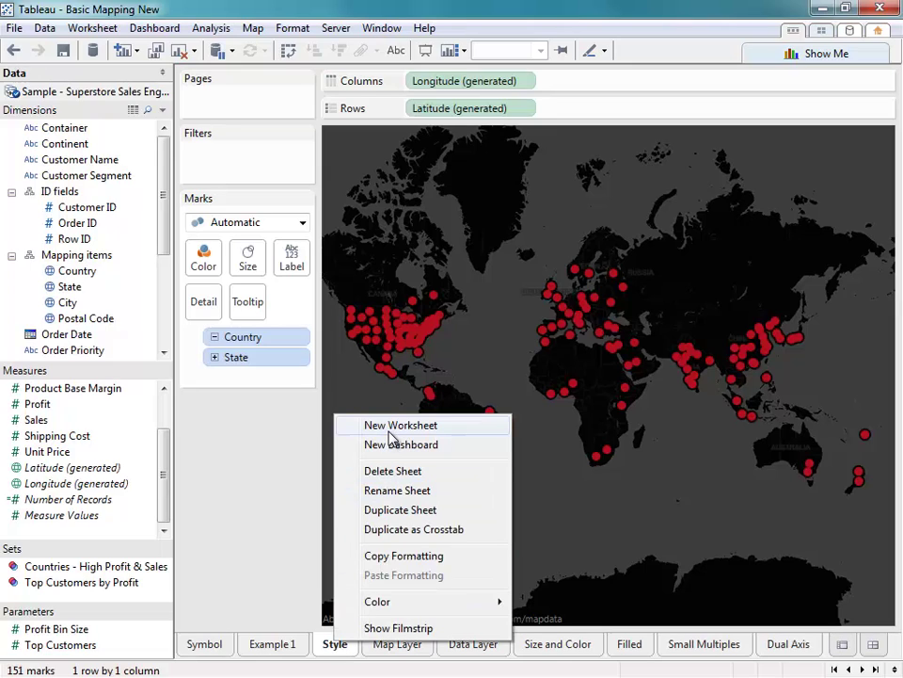
{"action": "left_click", "coordinate": [340, 426]}
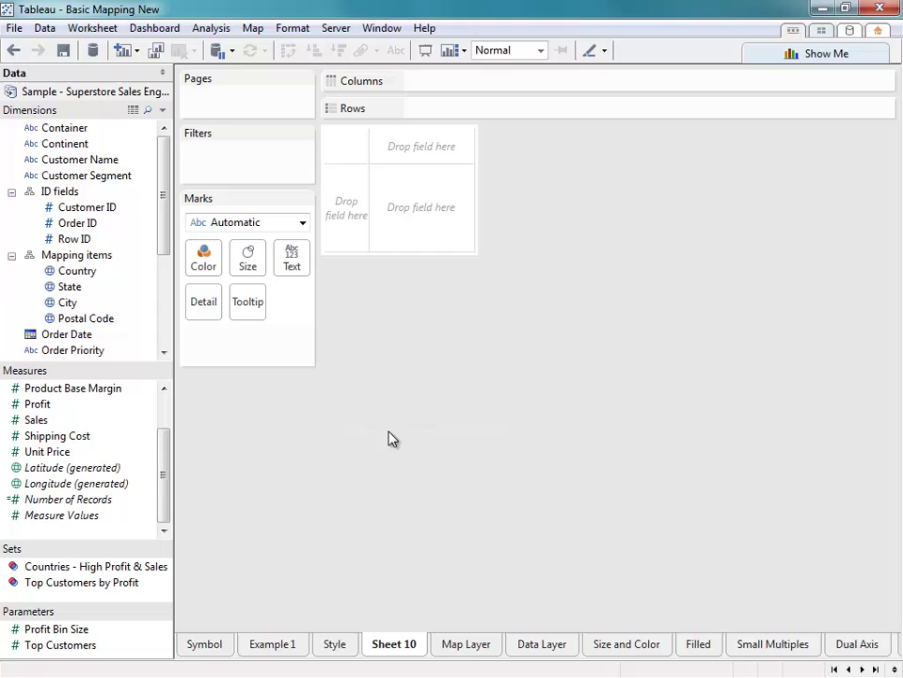
{"action": "double_click", "coordinate": [75, 289]}
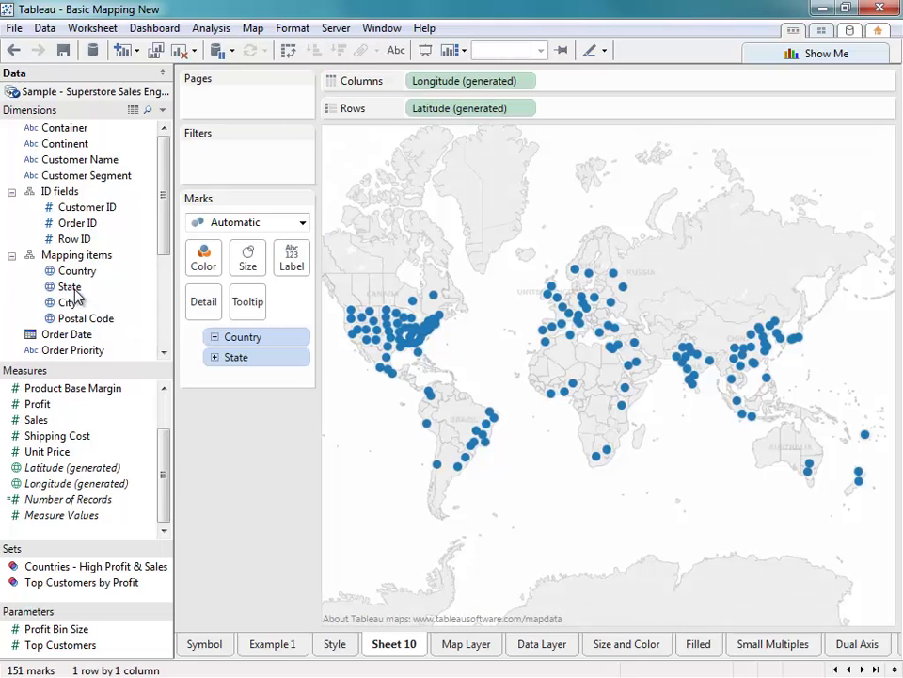
- Try the Normal background style in the map options, and set the map's background style to Dark
{"action": "left_click", "coordinate": [254, 29]}
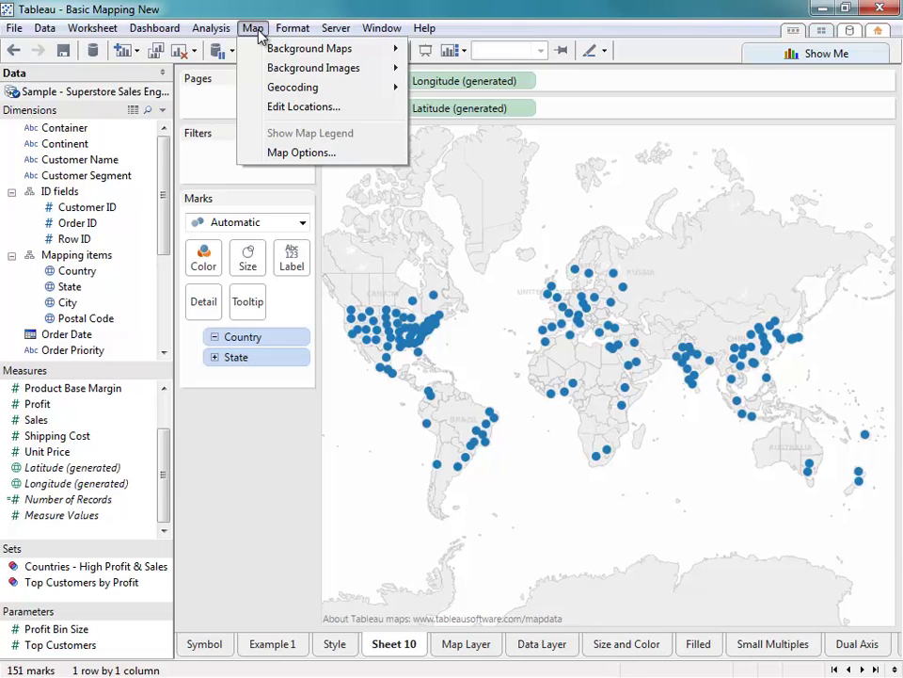
{"action": "left_click", "coordinate": [351, 154]}
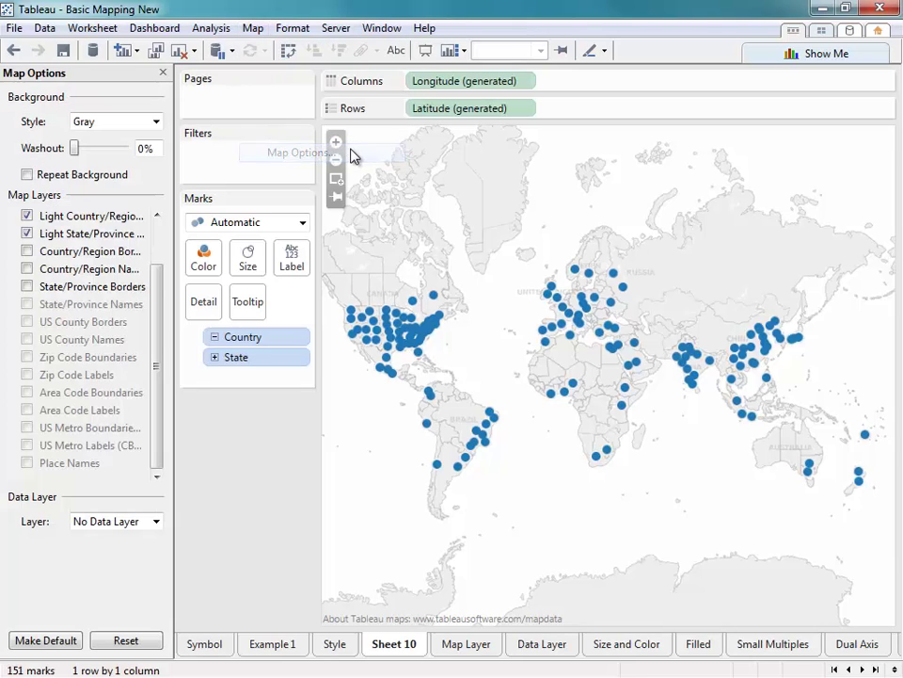
{"action": "left_click", "coordinate": [155, 123]}
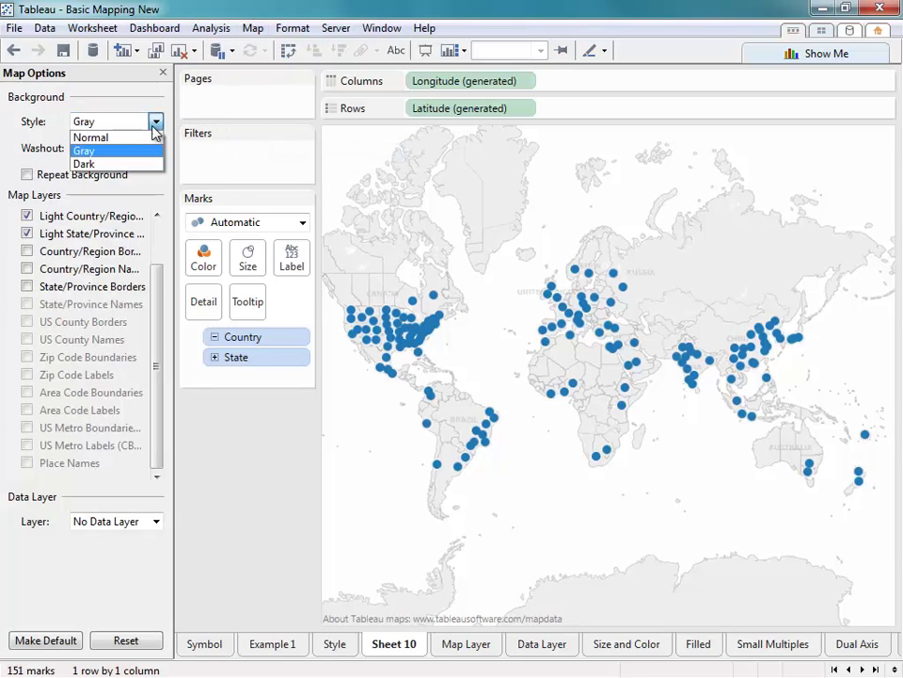
{"action": "left_click", "coordinate": [149, 137]}
{"action": "left_click", "coordinate": [155, 123]}
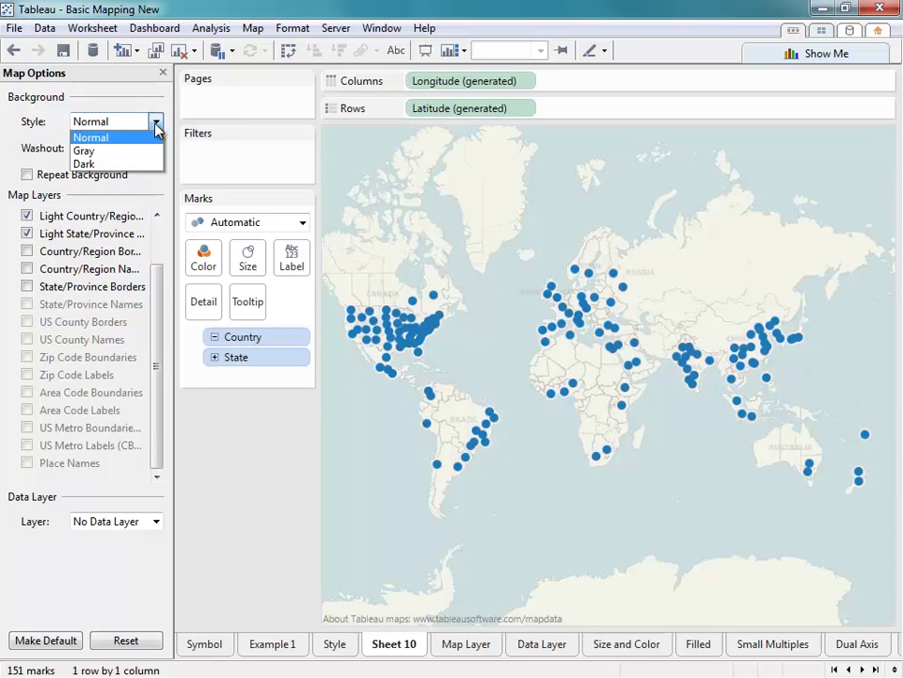
{"action": "left_click", "coordinate": [143, 164]}
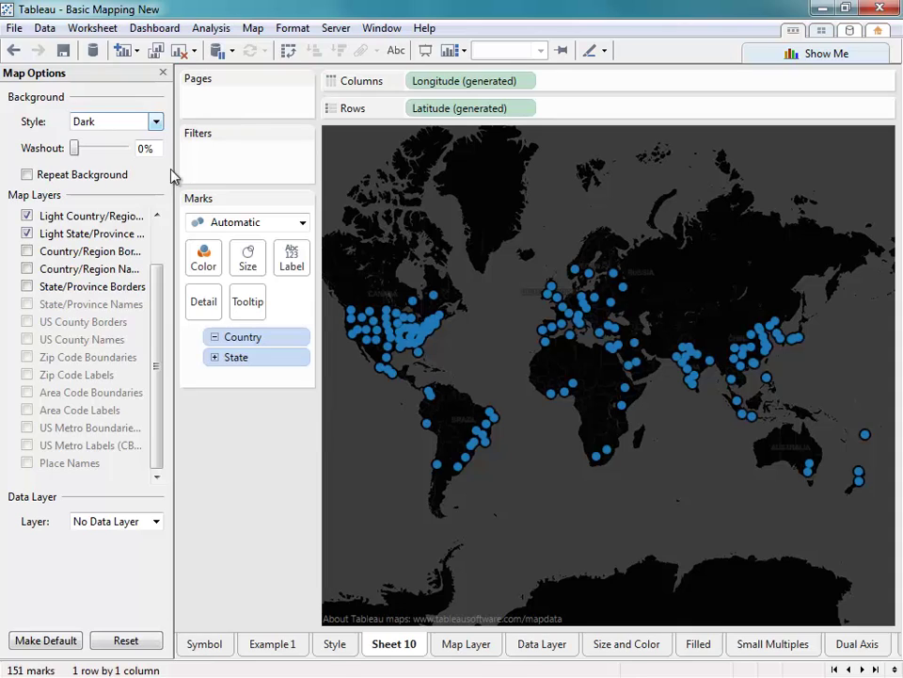
- Change the color of the map marks to red
{"action": "left_click", "coordinate": [207, 260]}
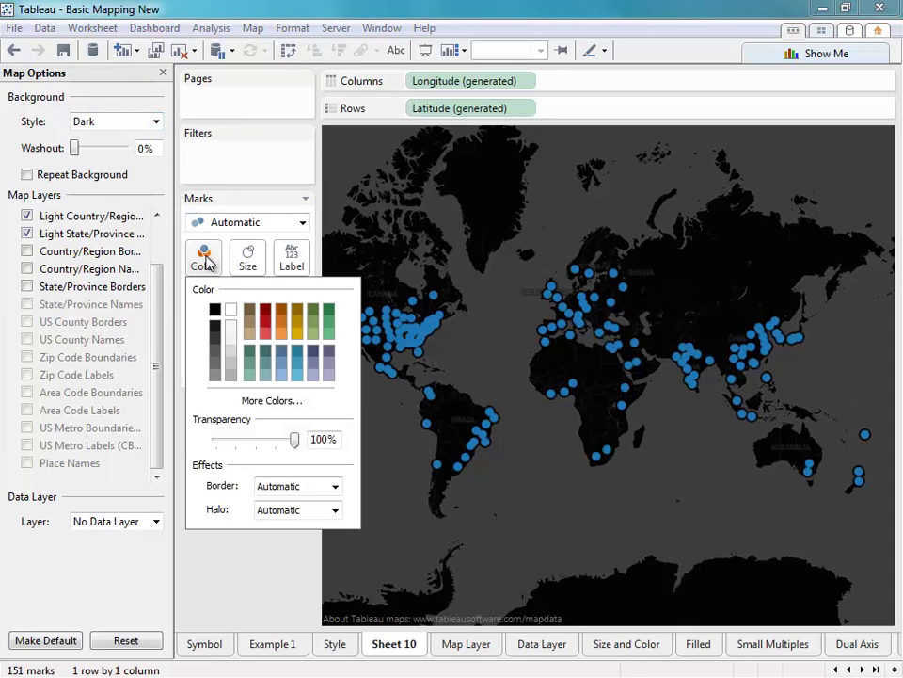
{"action": "left_click", "coordinate": [265, 324]}
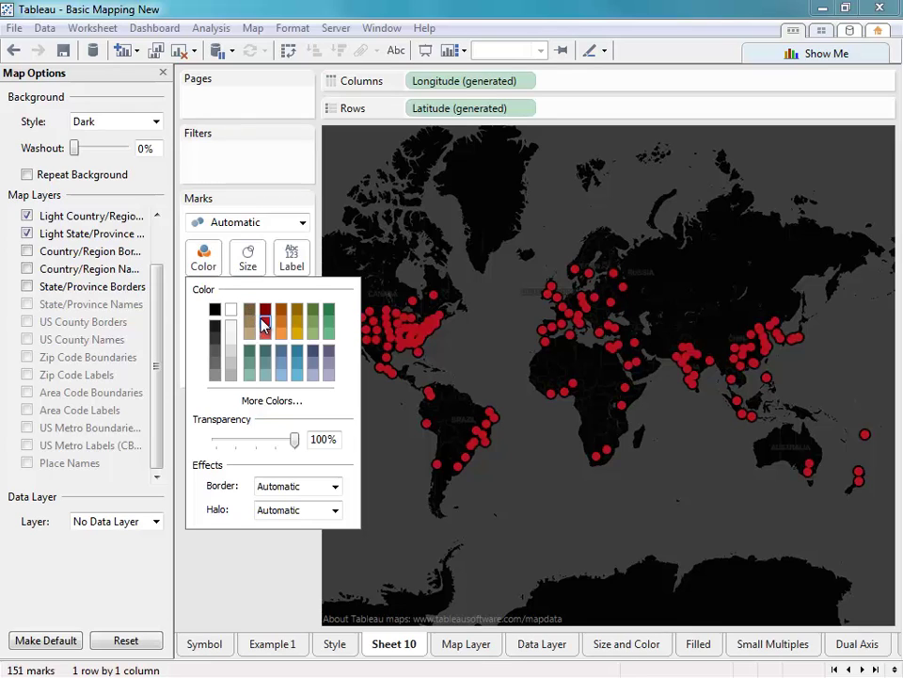
{"action": "left_click", "coordinate": [222, 586]}
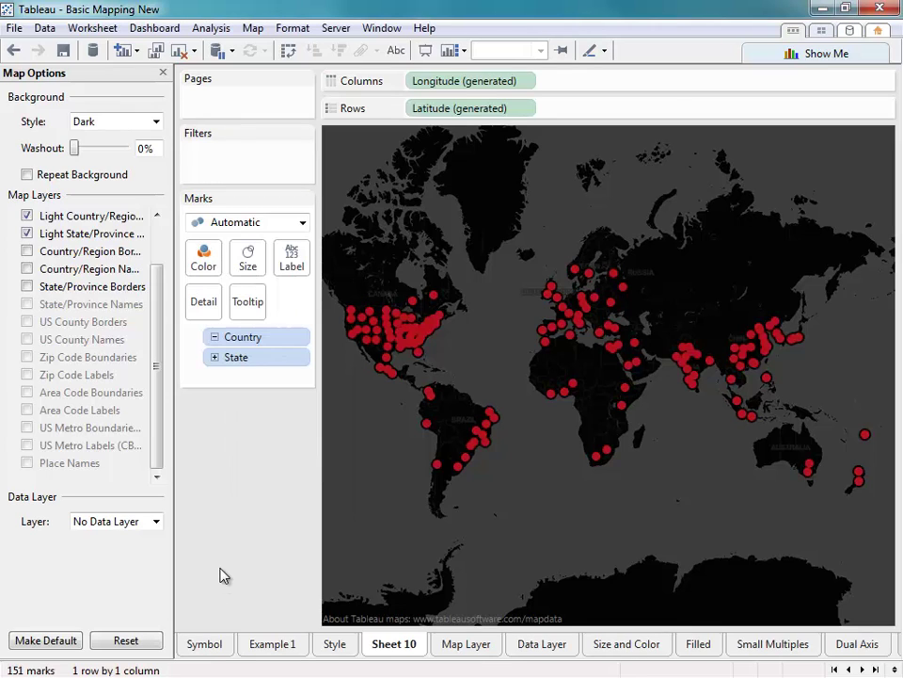
- Rename the dark-styled map worksheet as Example 2
{"action": "double_click", "coordinate": [394, 644]}
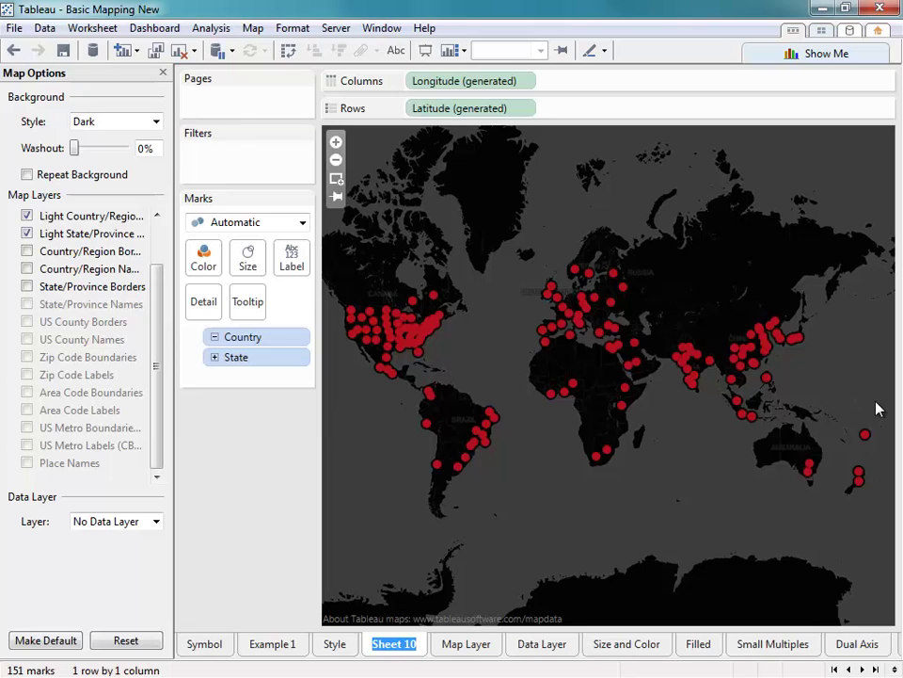
{"action": "type", "text": "Example 2"}
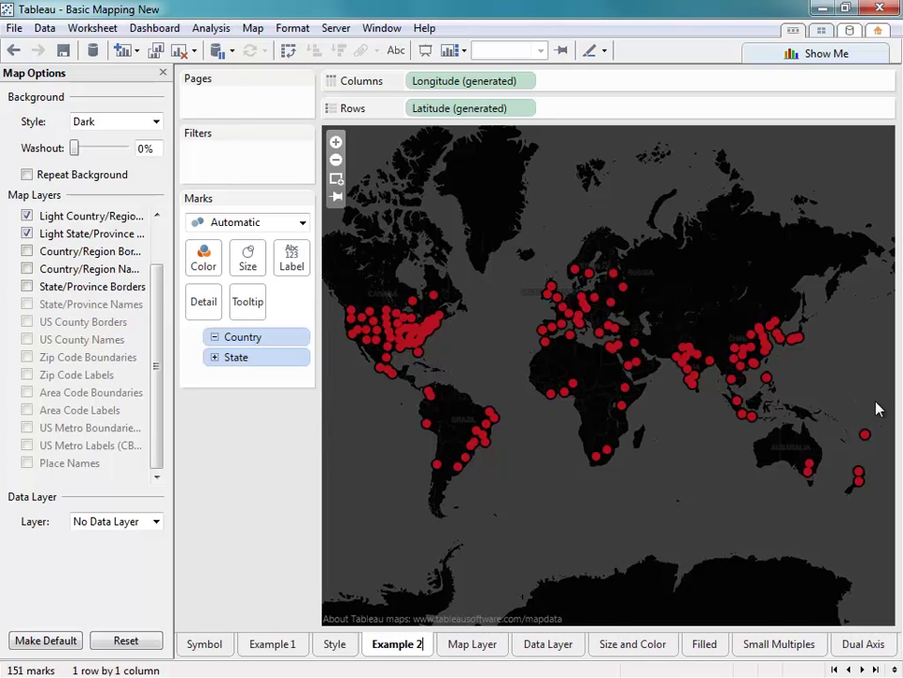
{"action": "key", "text": "Return"}
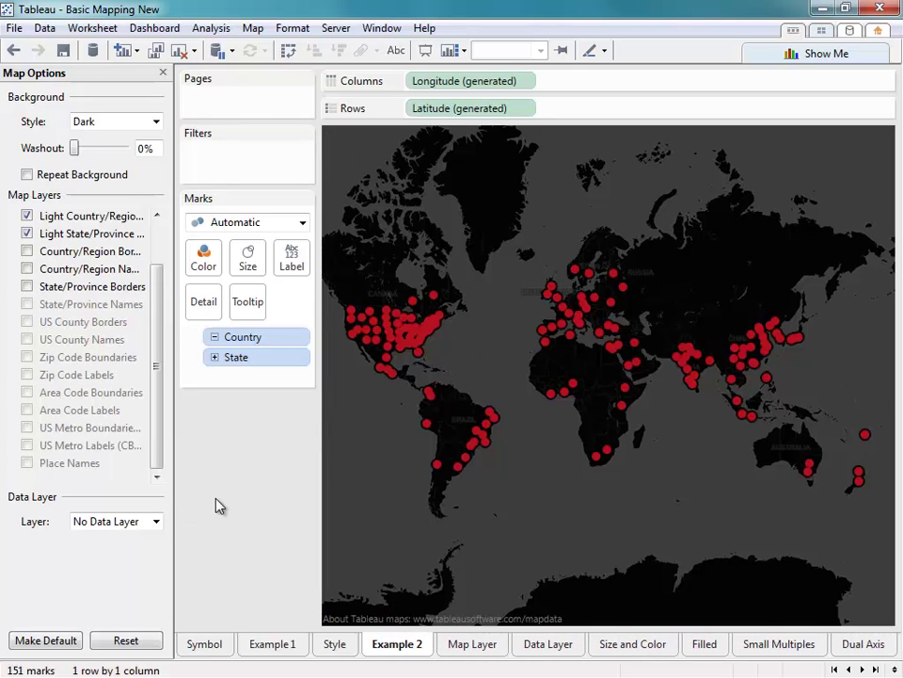
- Review the Map Layer example sheet and add a new worksheet directly after it
{"action": "left_click", "coordinate": [470, 644]}
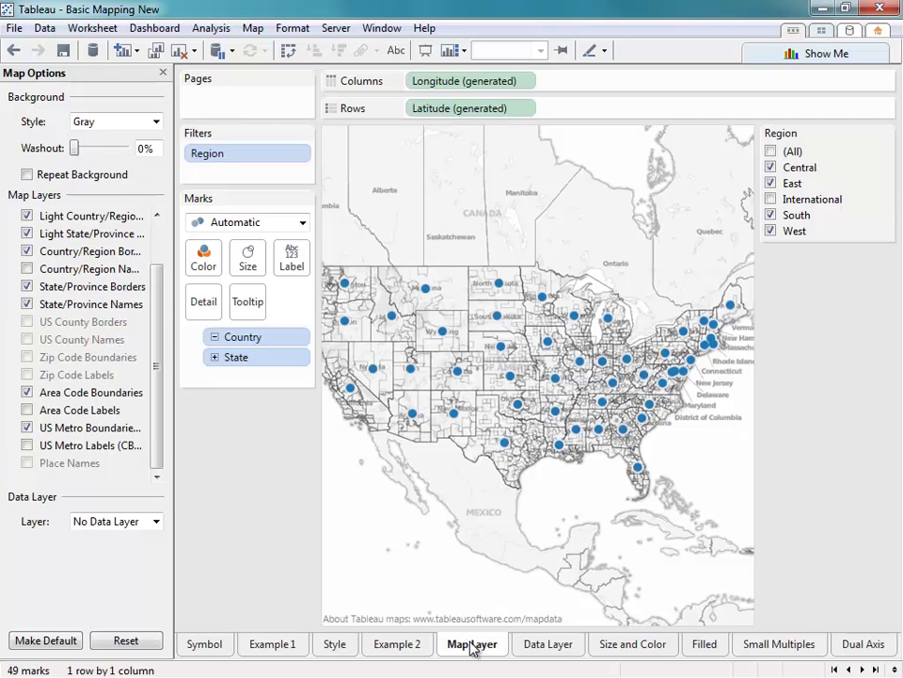
{"action": "right_click", "coordinate": [472, 646]}
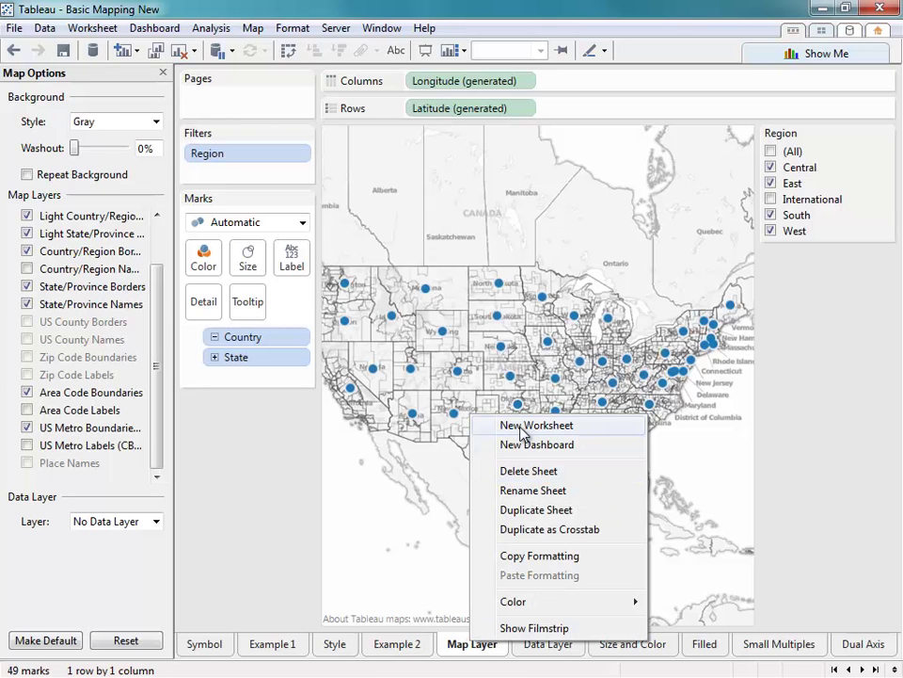
{"action": "left_click", "coordinate": [523, 428]}
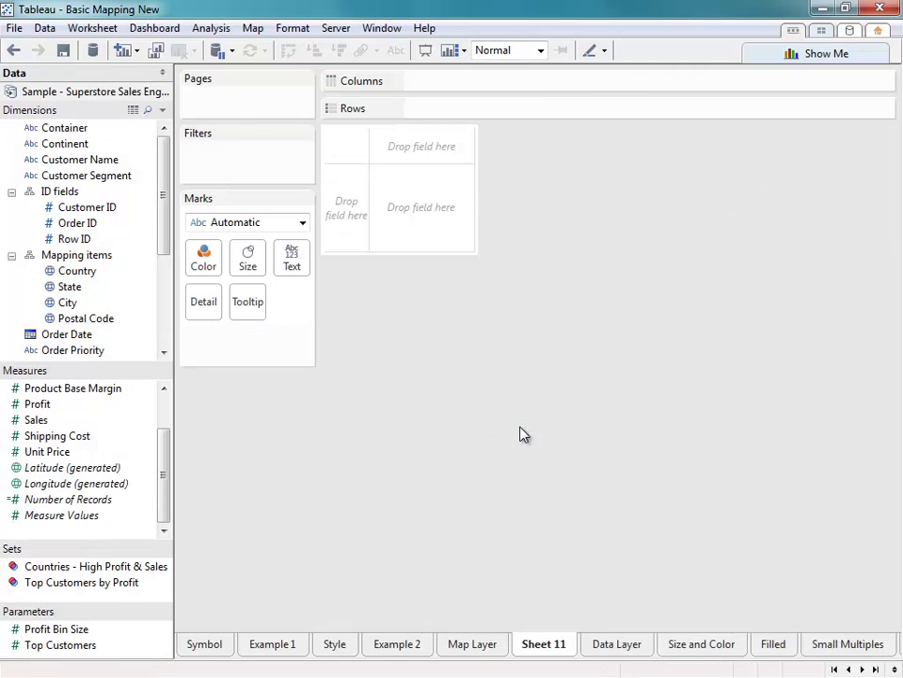
- Map the State field on the new worksheet and keep only the marks in and around North America
{"action": "double_click", "coordinate": [68, 288]}
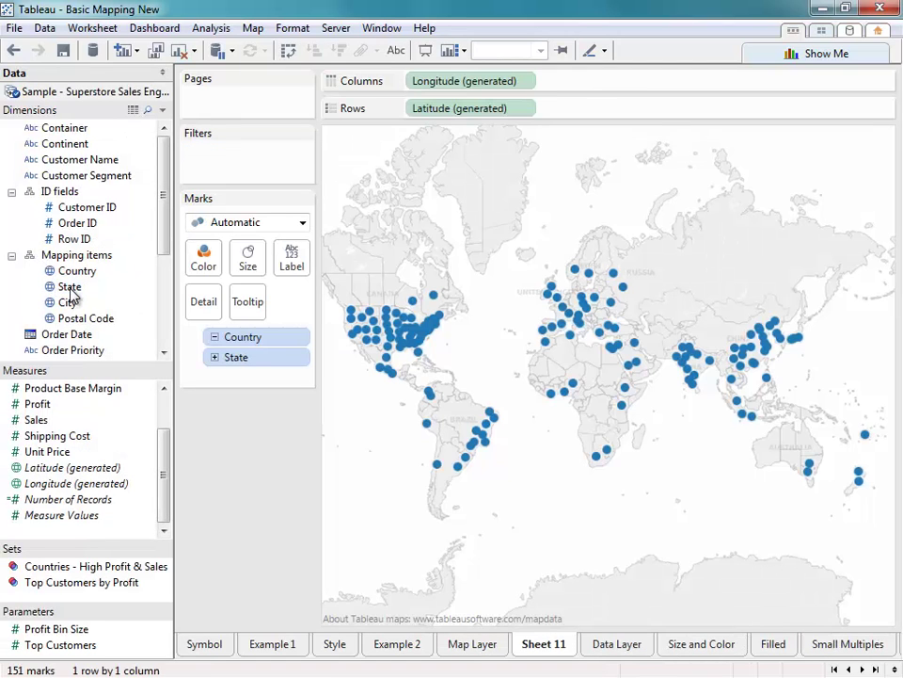
{"action": "left_click_drag", "start_coordinate": [478, 385], "coordinate": [337, 265]}
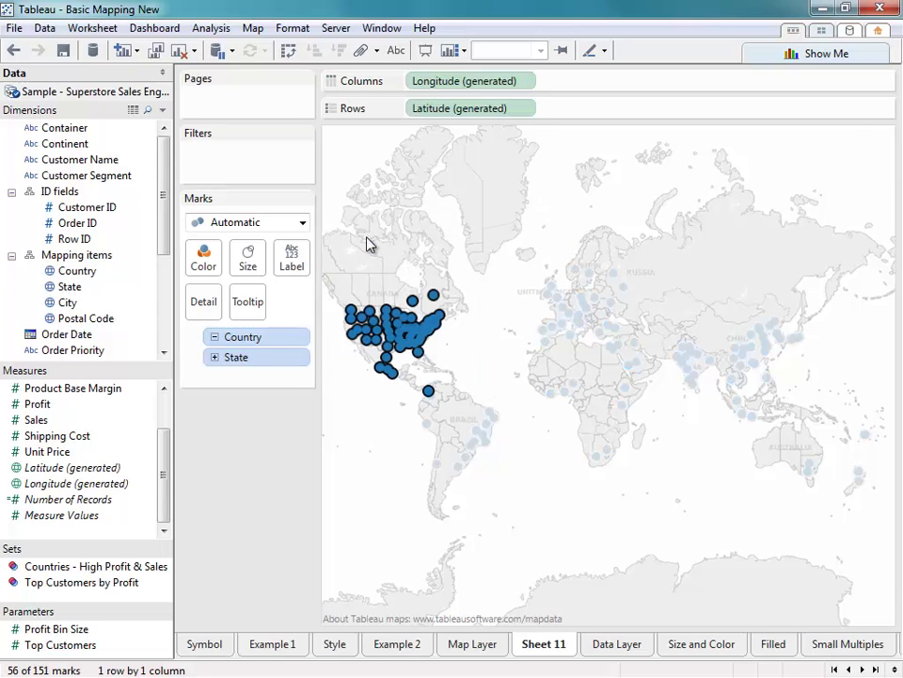
{"action": "left_click", "coordinate": [368, 244]}
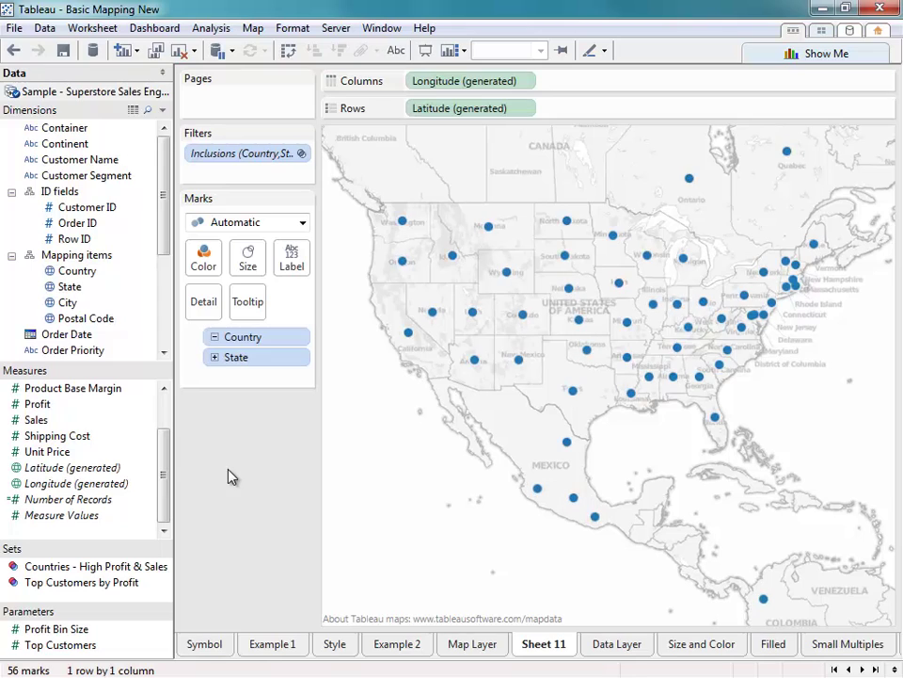
- Turn on the Streets and Highways and the US Metro Boundaries layers in the map options
{"action": "left_click", "coordinate": [250, 28]}
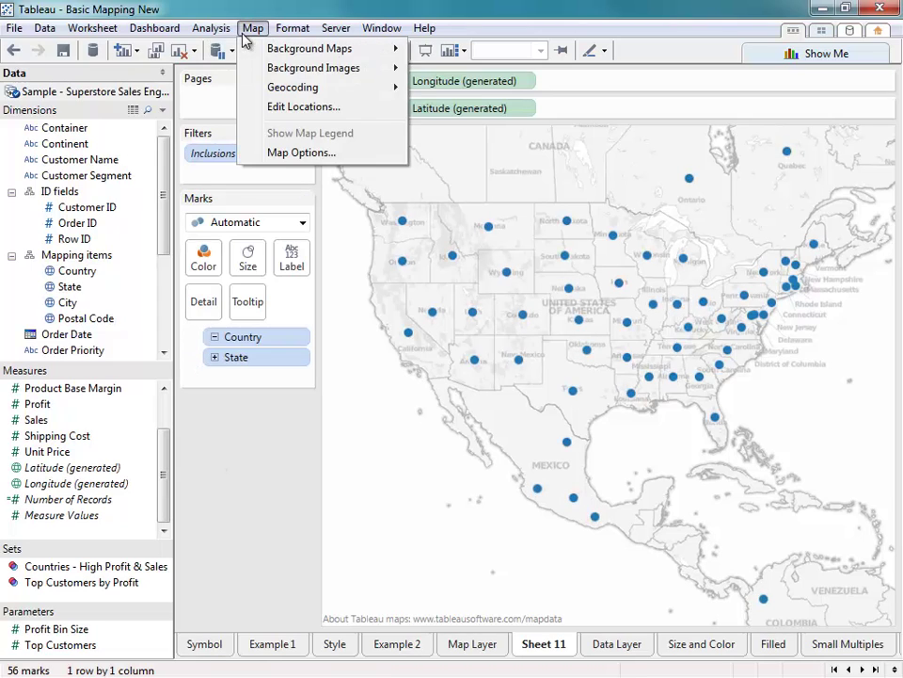
{"action": "left_click", "coordinate": [282, 152]}
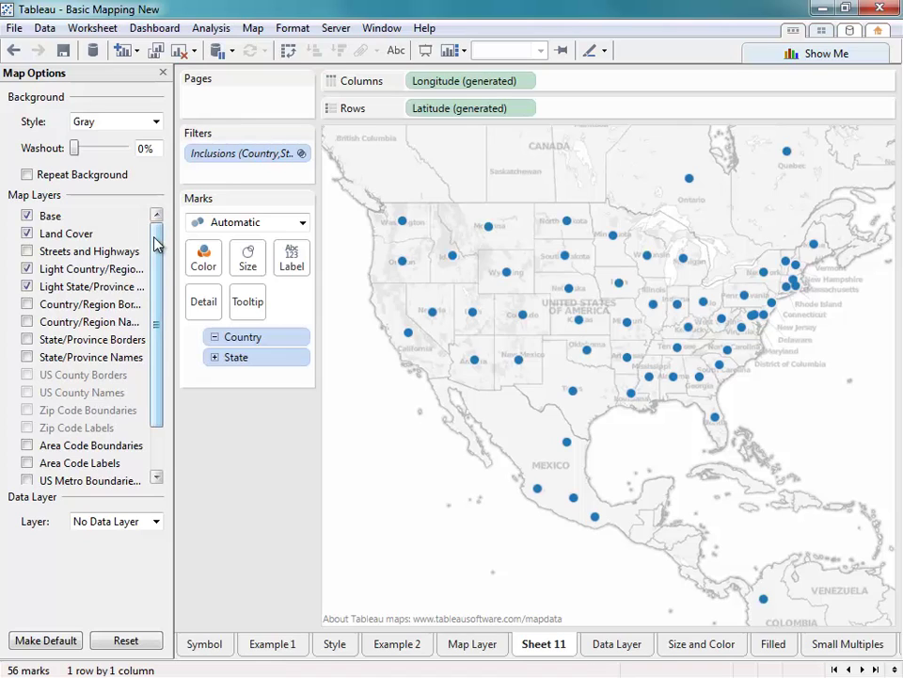
{"action": "left_click", "coordinate": [27, 252]}
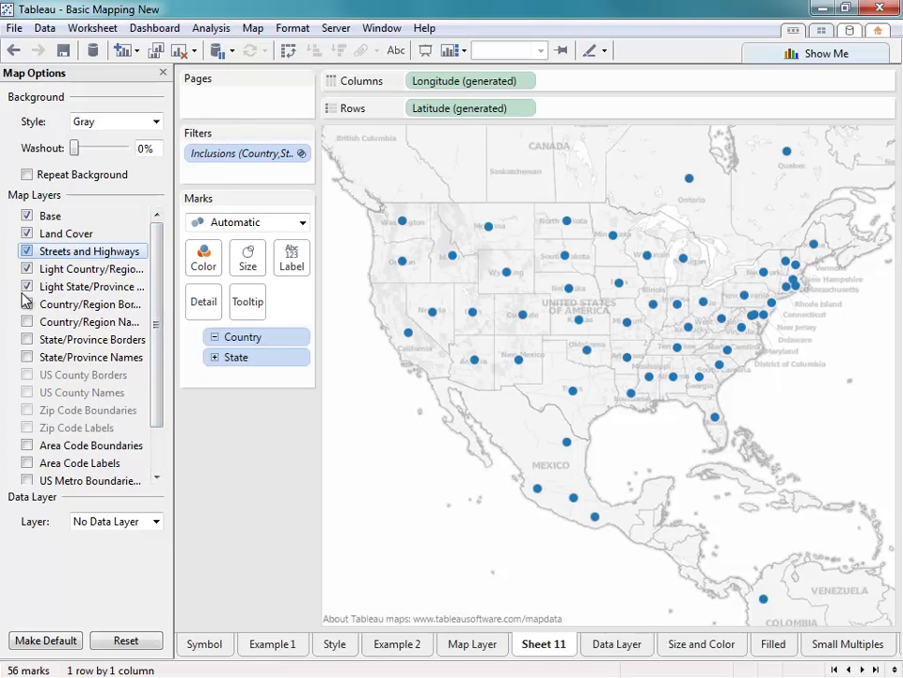
{"action": "left_click", "coordinate": [26, 480]}
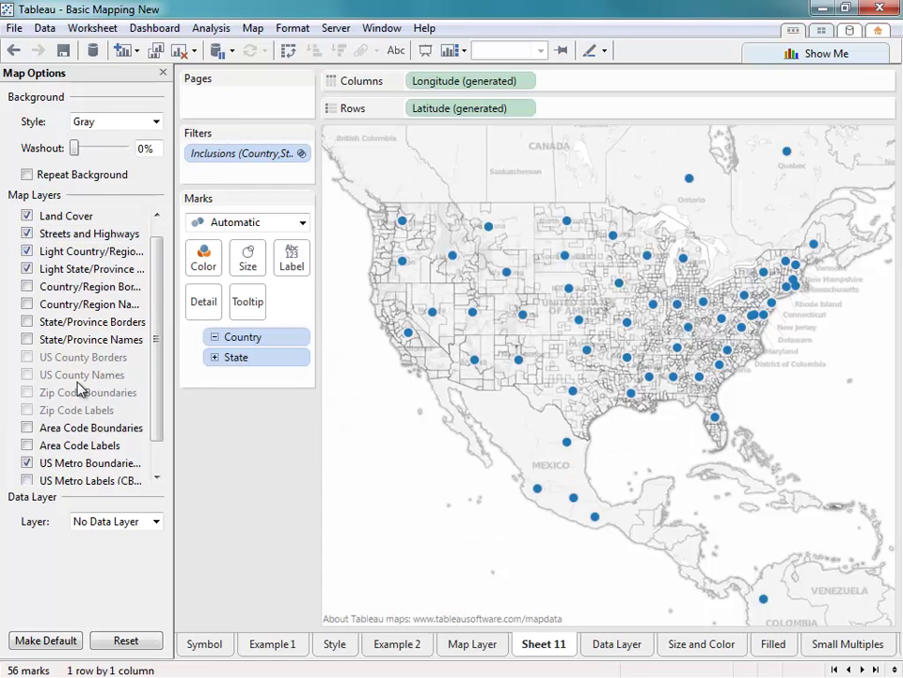
- Rename the worksheet with the added map layers as Example 3
{"action": "double_click", "coordinate": [544, 644]}
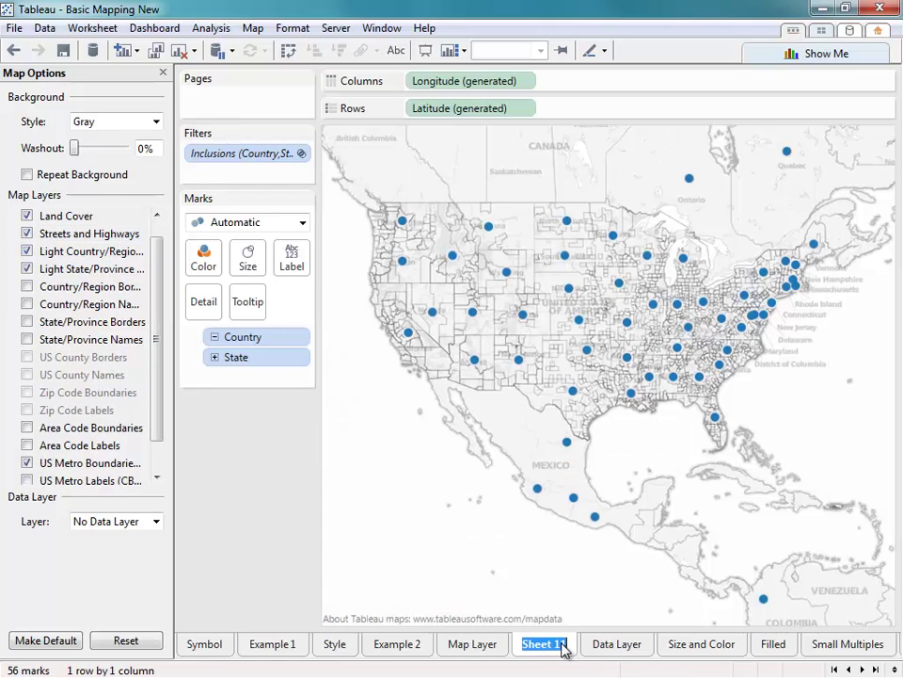
{"action": "type", "text": "Example 3"}
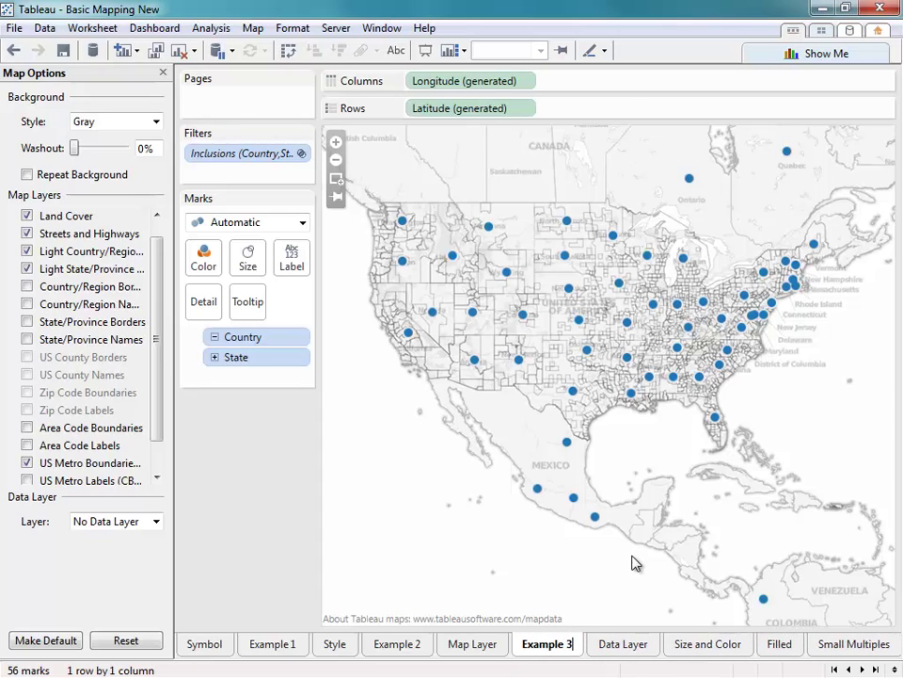
{"action": "key", "text": "Return"}
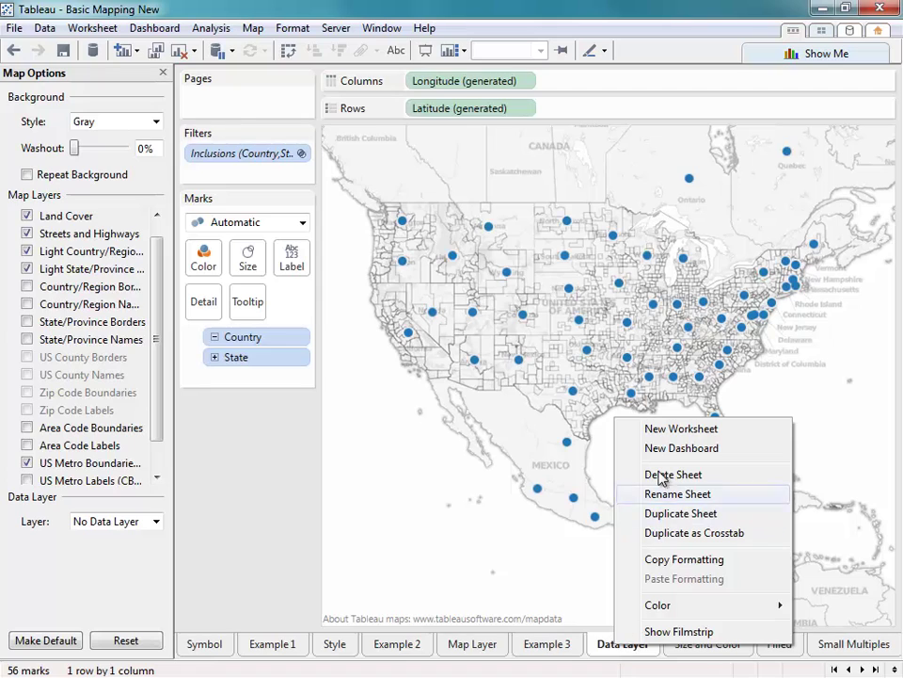
- Add a new worksheet after the Data Layer sheet and map the State field there for North American marks only
{"action": "left_click", "coordinate": [664, 431]}
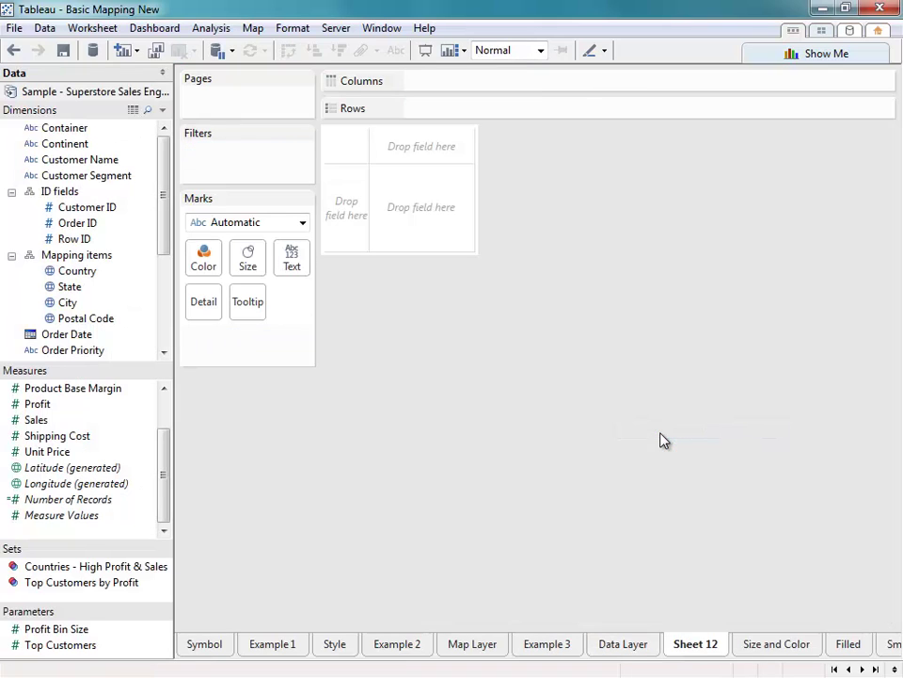
{"action": "double_click", "coordinate": [71, 288]}
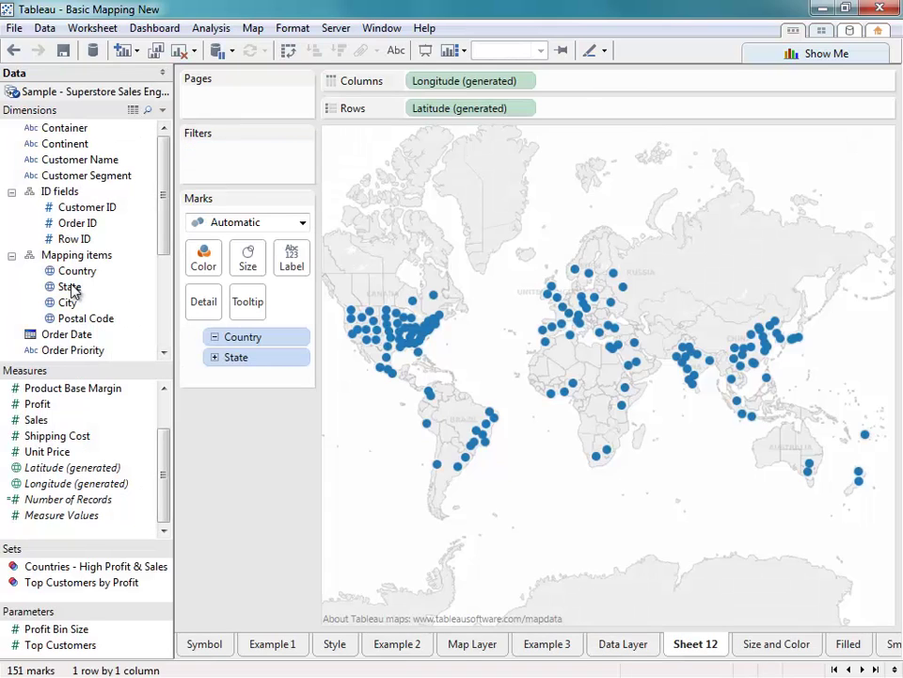
{"action": "left_click_drag", "start_coordinate": [488, 378], "coordinate": [329, 284]}
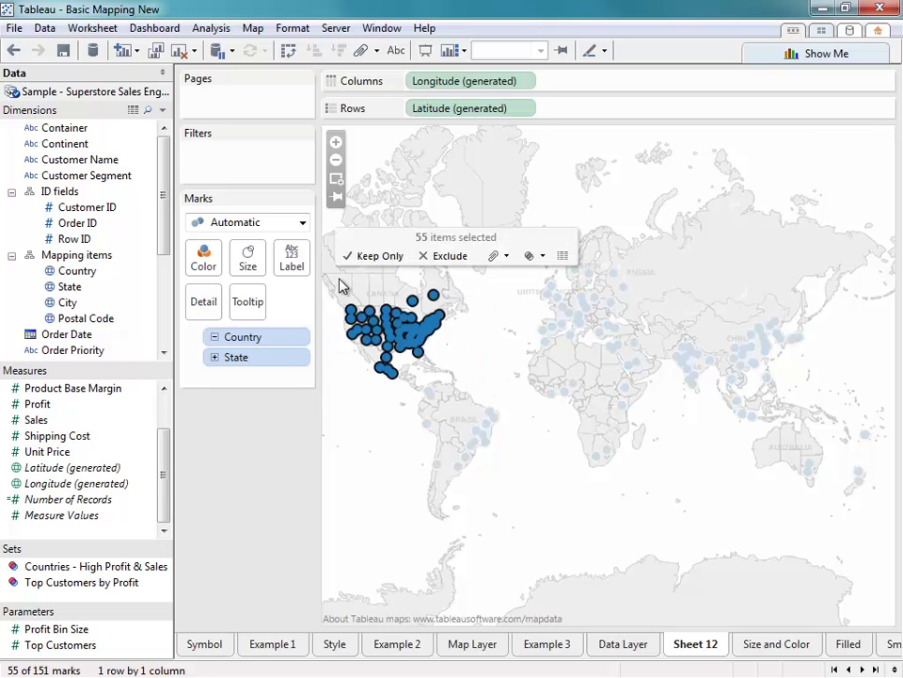
{"action": "left_click", "coordinate": [365, 260]}
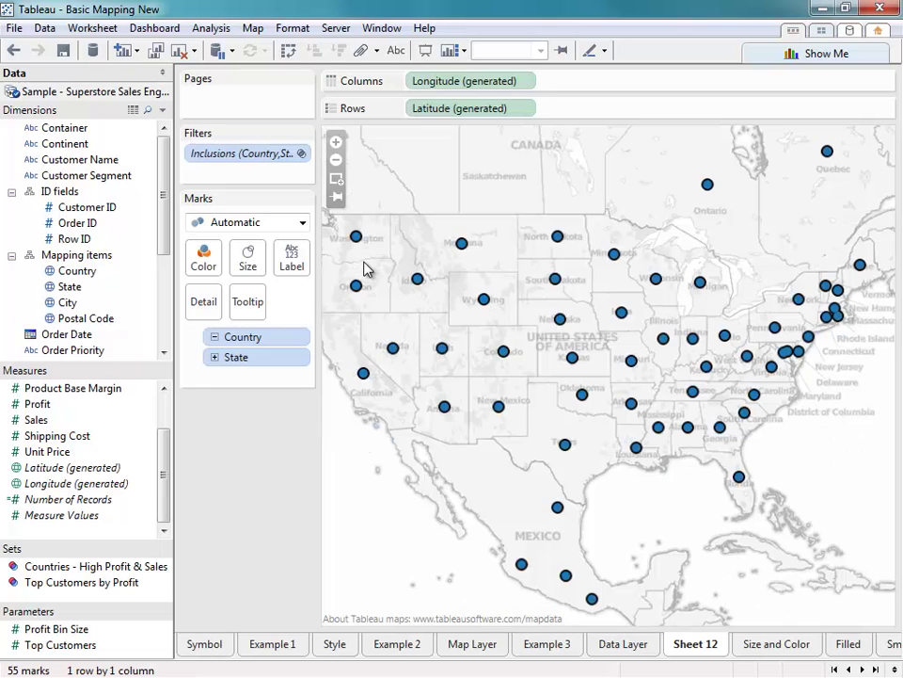
{"action": "left_click", "coordinate": [242, 466]}
- Set the map's data layer to US Population in the map options
{"action": "left_click", "coordinate": [254, 28]}
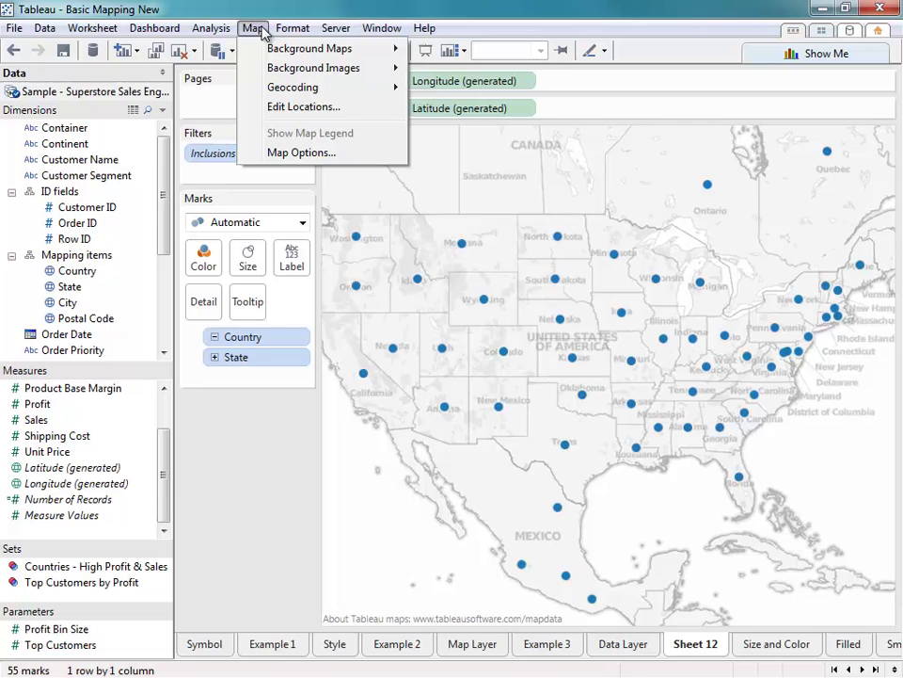
{"action": "left_click", "coordinate": [283, 151]}
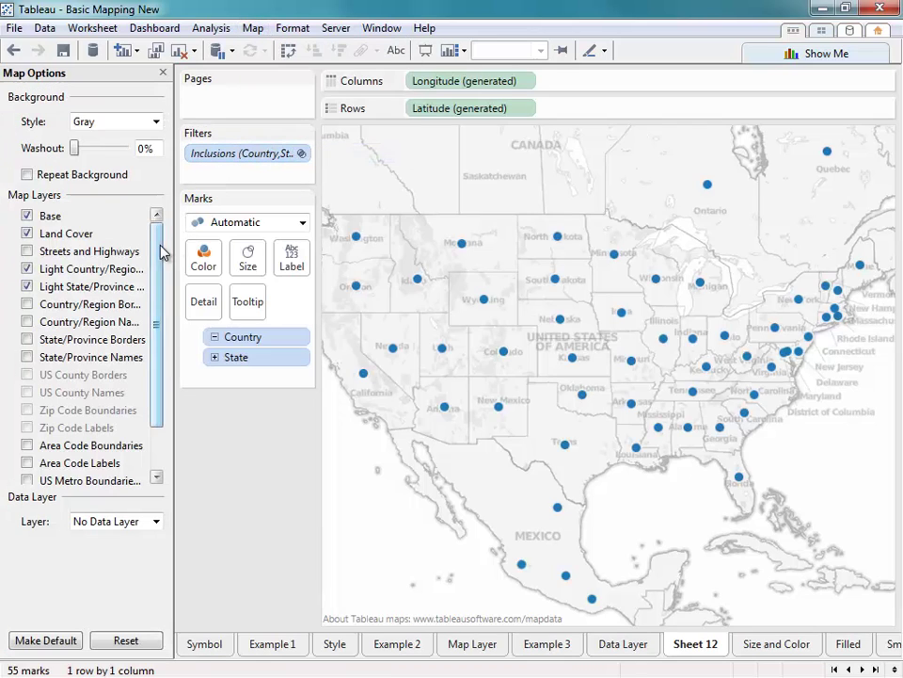
{"action": "scroll", "coordinate": [157, 353], "scroll_direction": "down", "scroll_amount": 1}
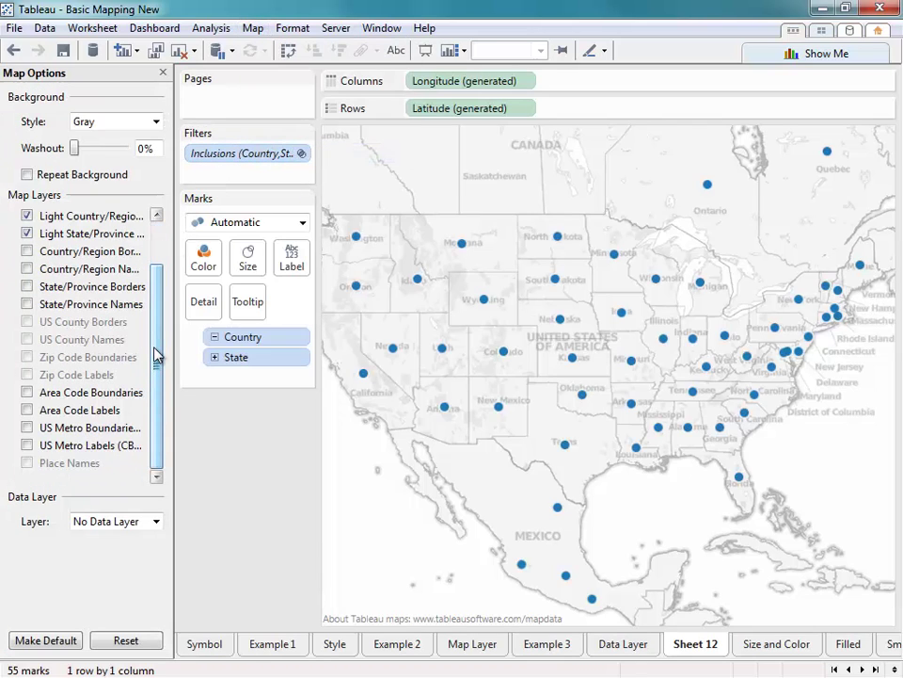
{"action": "left_click", "coordinate": [156, 522]}
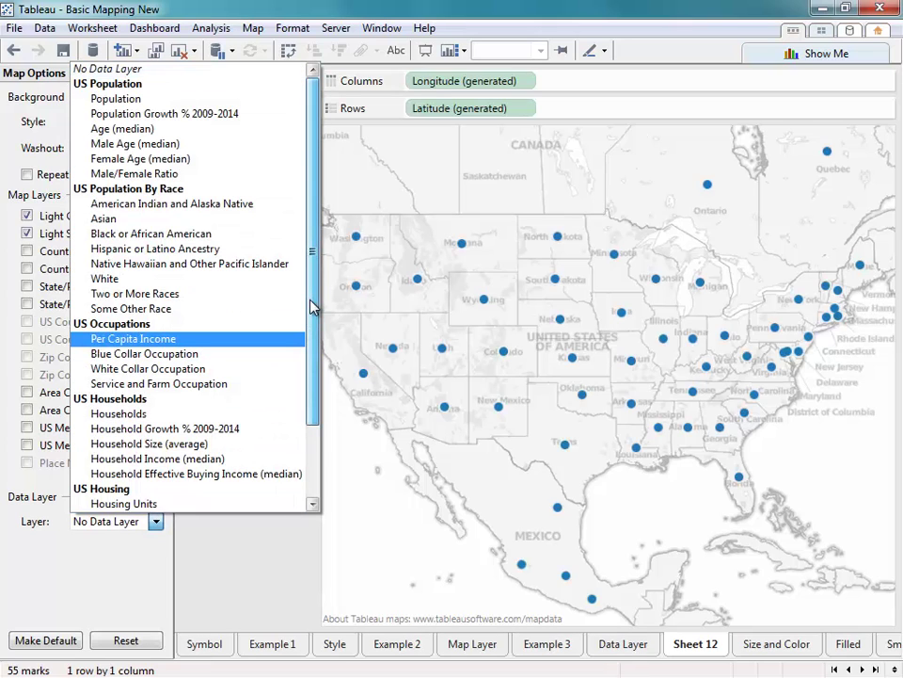
{"action": "left_click_drag", "start_coordinate": [313, 306], "coordinate": [312, 434]}
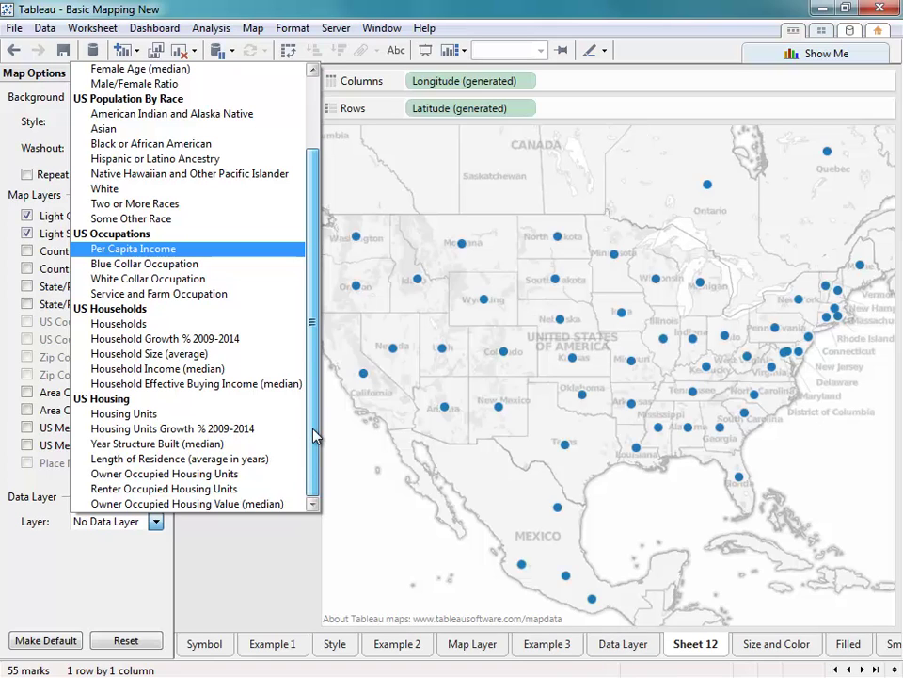
{"action": "left_click_drag", "start_coordinate": [313, 435], "coordinate": [342, 257]}
{"action": "left_click", "coordinate": [175, 97]}
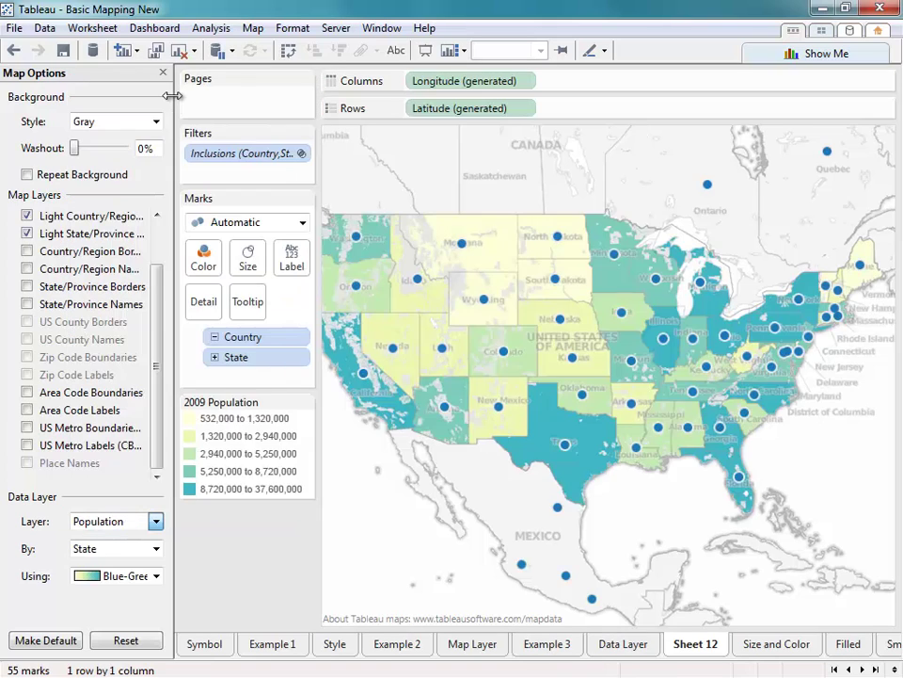
- Show the population data layer by County, and review the color palettes while keeping the Blue-Green one
{"action": "left_click", "coordinate": [157, 550]}
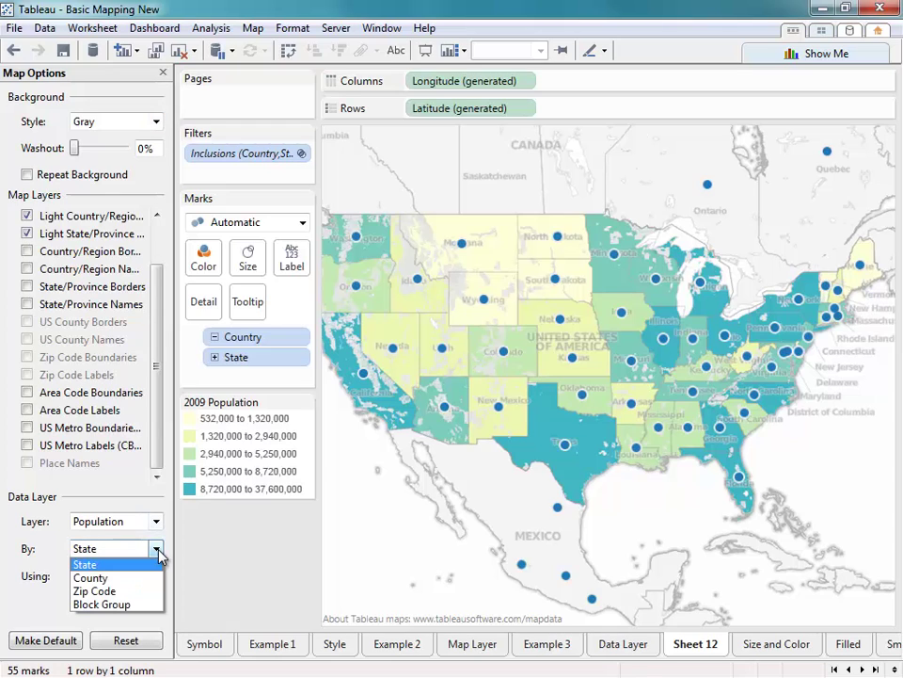
{"action": "left_click", "coordinate": [152, 576]}
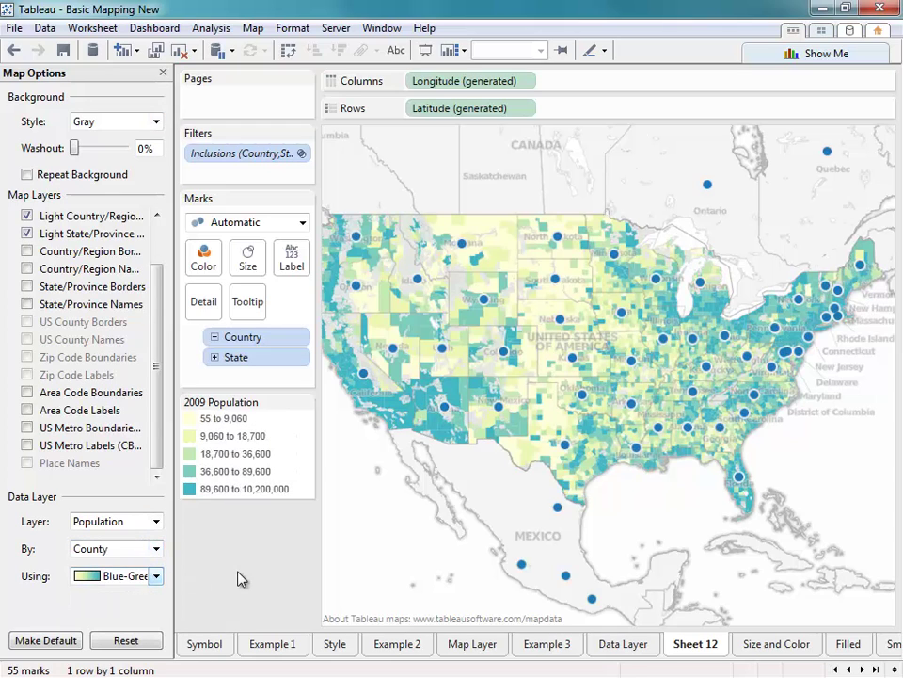
{"action": "left_click", "coordinate": [156, 575]}
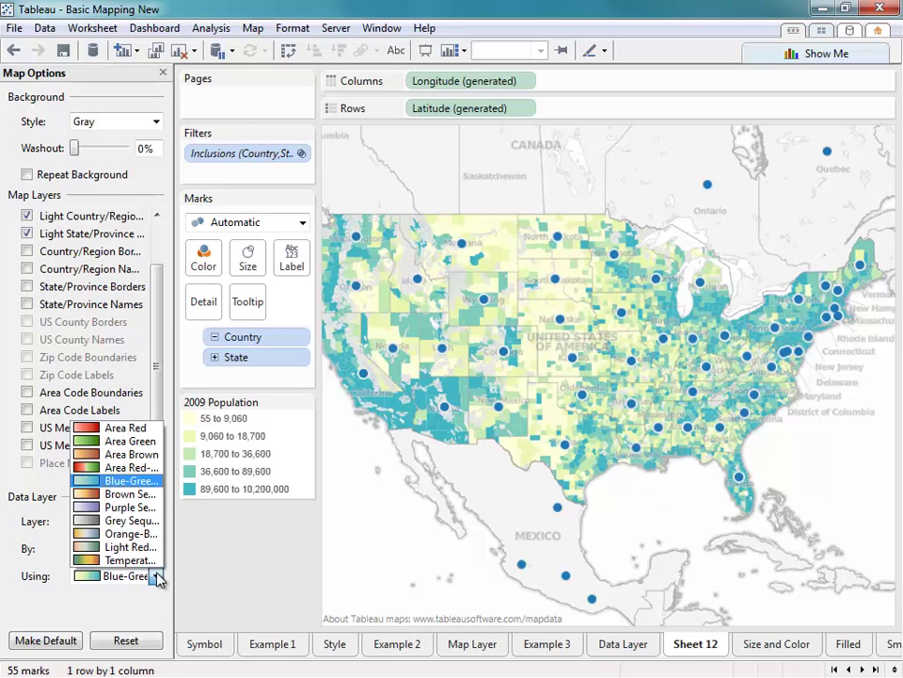
{"action": "left_click", "coordinate": [158, 576]}
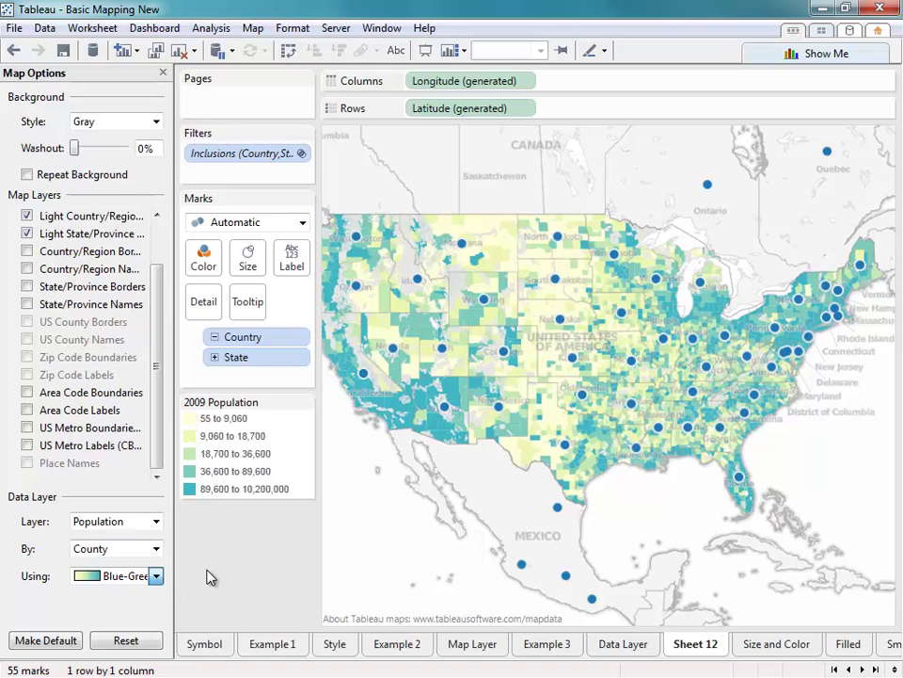
- Rename the population data layer worksheet as Example 4
{"action": "double_click", "coordinate": [711, 649]}
{"action": "type", "text": "Example 4"}
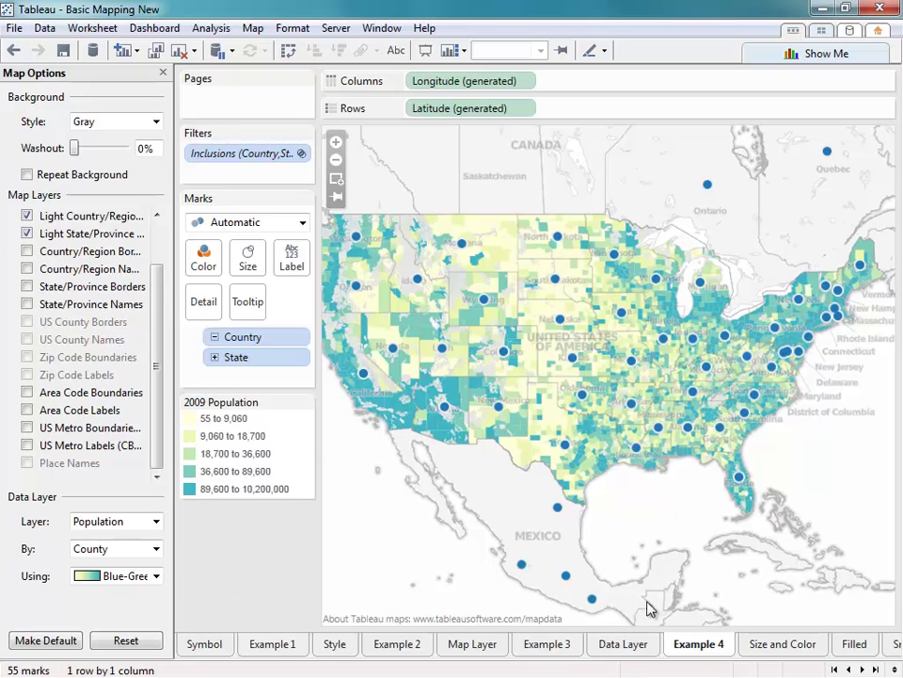
- Add a new worksheet after the Size and Color sheet and map the Country field on it
{"action": "left_click", "coordinate": [761, 644]}
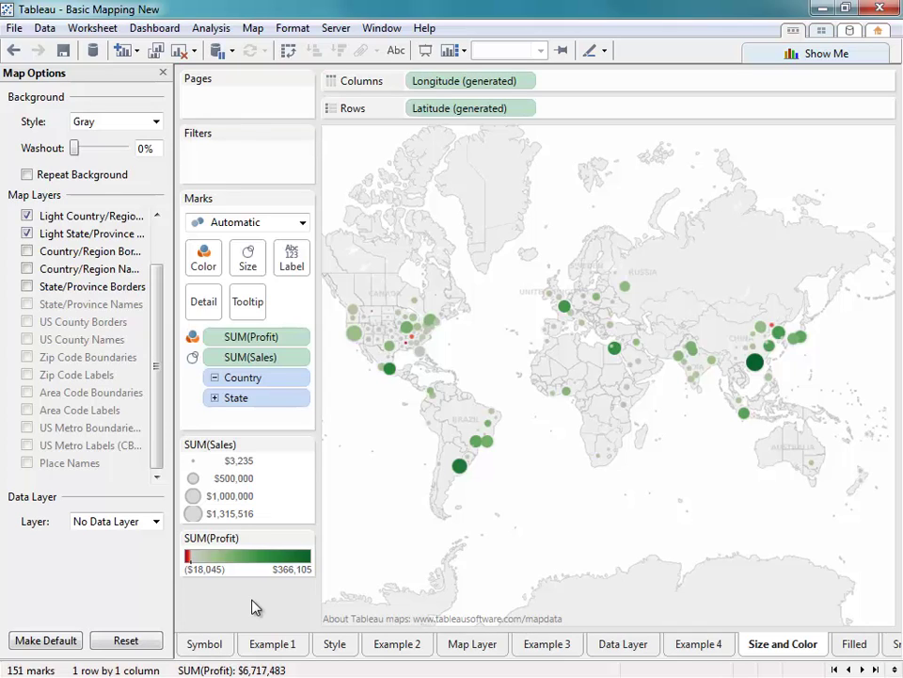
{"action": "right_click", "coordinate": [758, 642]}
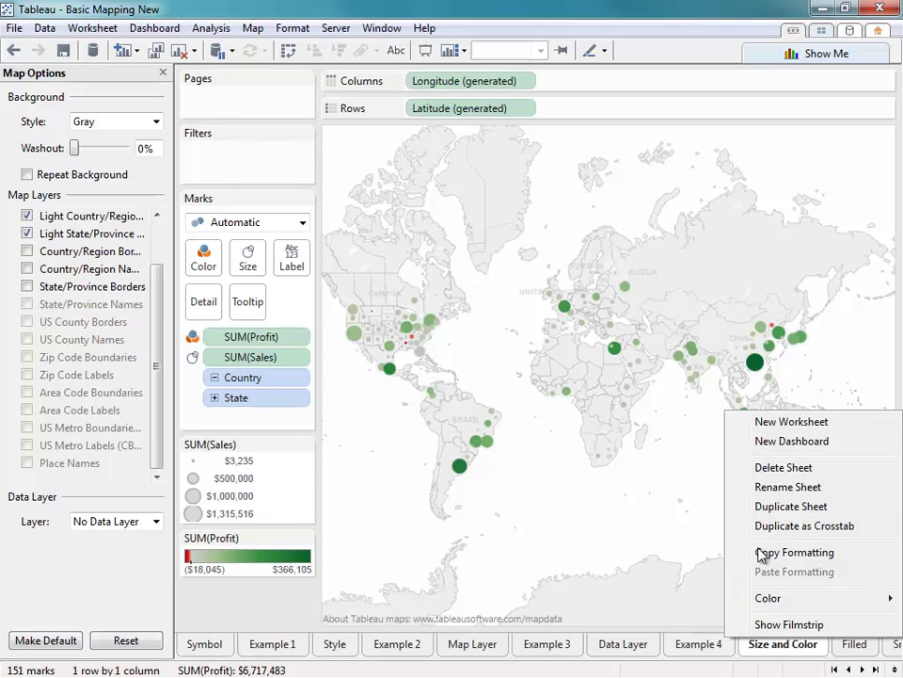
{"action": "left_click", "coordinate": [775, 424]}
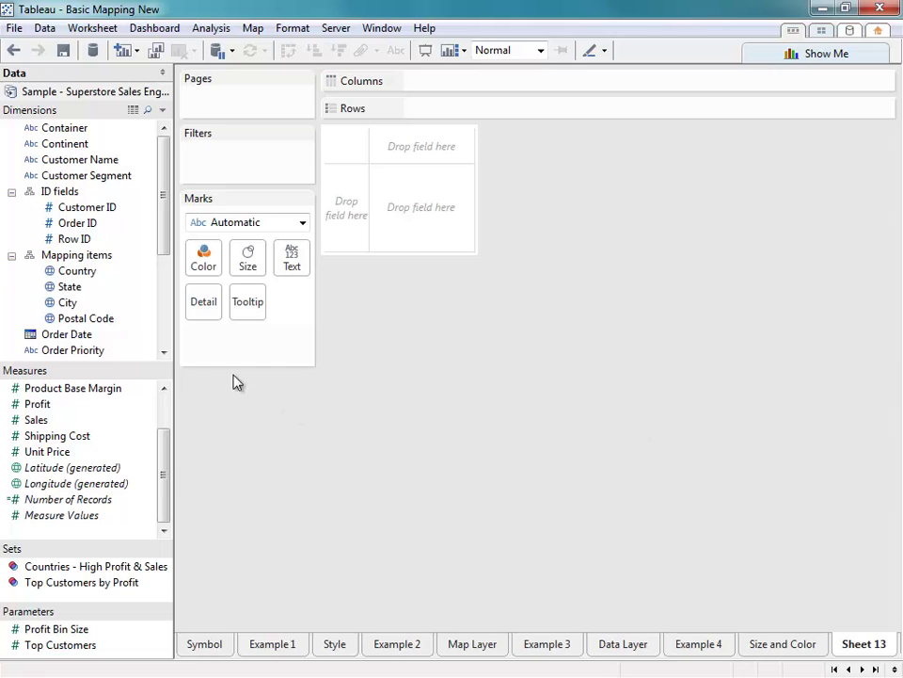
{"action": "double_click", "coordinate": [72, 273]}
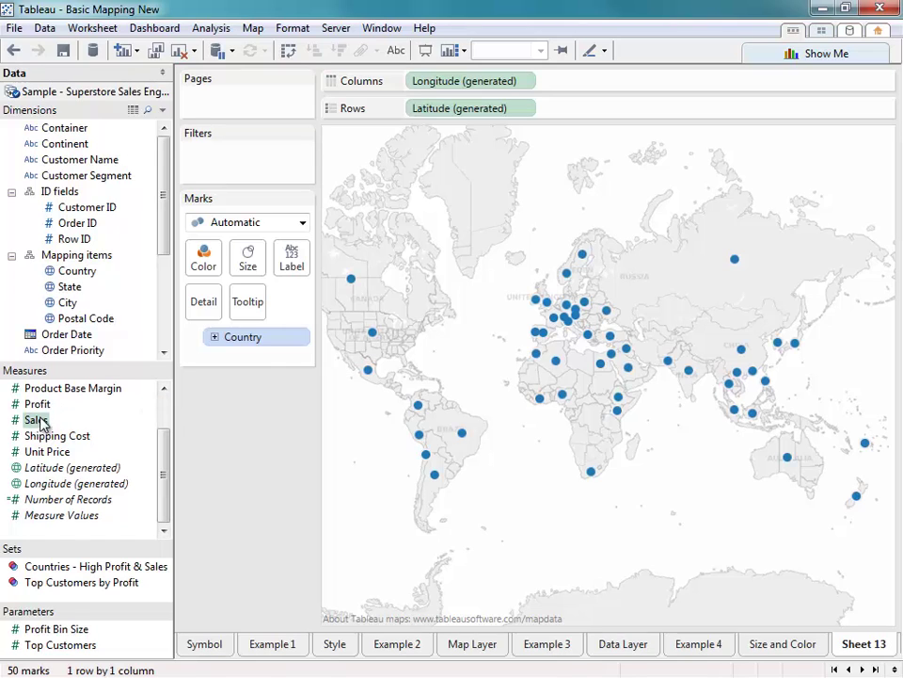
- Size the country marks by Sales and color them by Profit
{"action": "left_click_drag", "start_coordinate": [40, 422], "coordinate": [248, 263]}
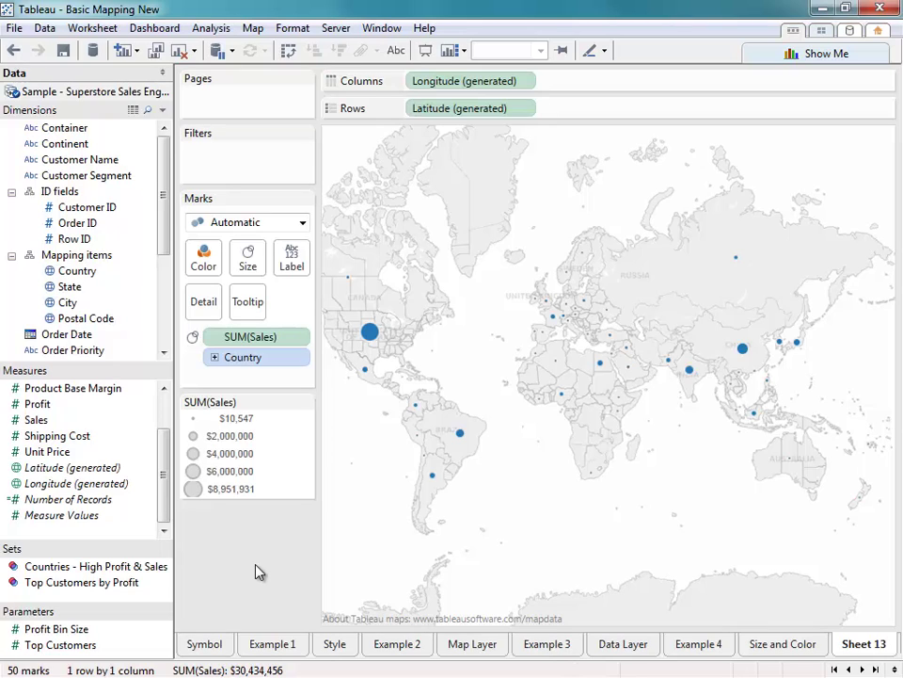
{"action": "left_click_drag", "start_coordinate": [38, 404], "coordinate": [201, 266]}
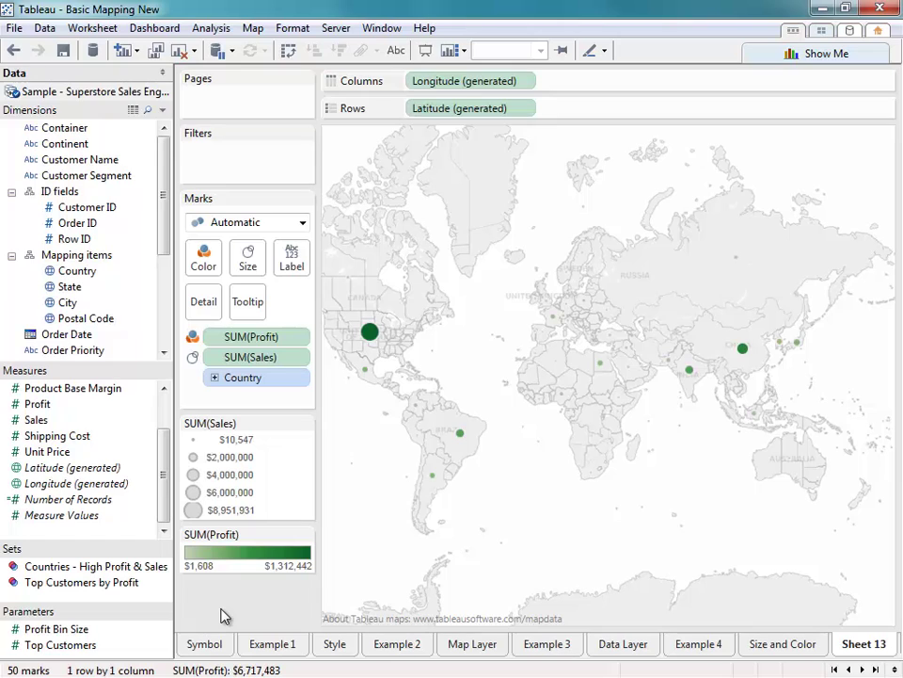
- Color the Profit marks with the Red-Green Diverging palette, using the full color range
{"action": "double_click", "coordinate": [235, 558]}
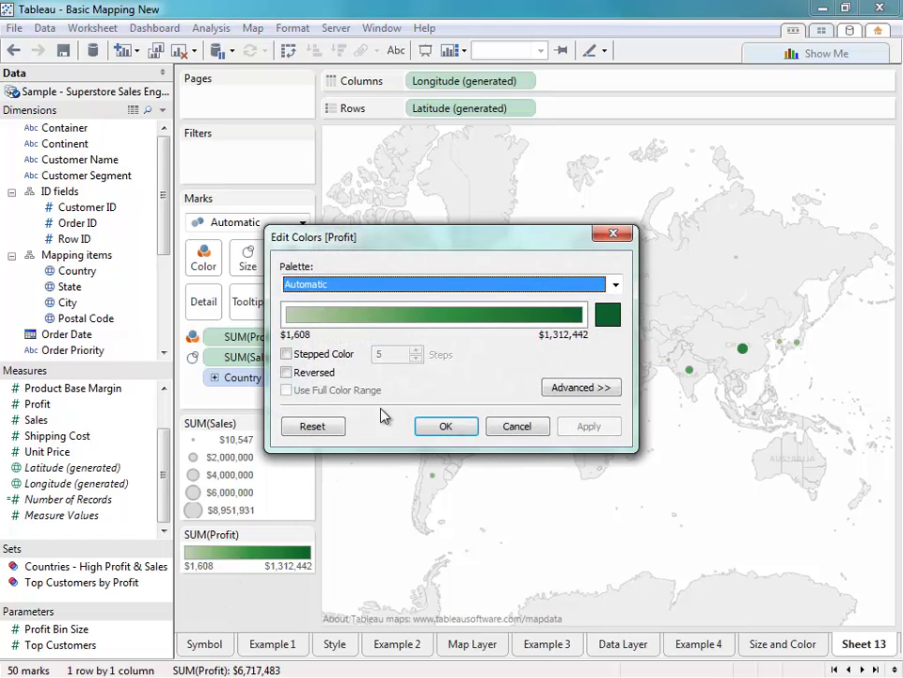
{"action": "left_click", "coordinate": [417, 285]}
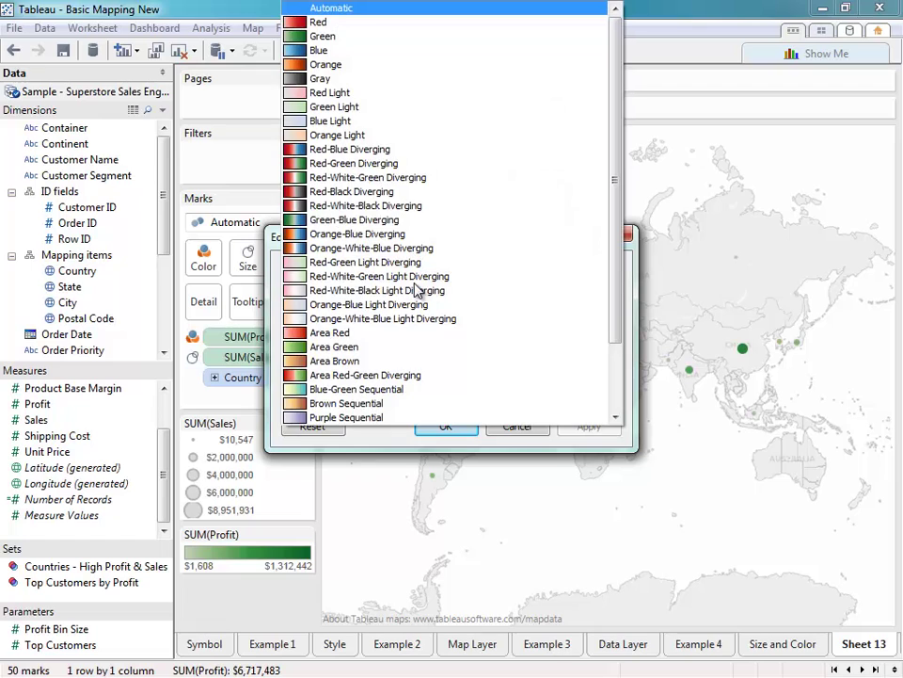
{"action": "left_click", "coordinate": [395, 165]}
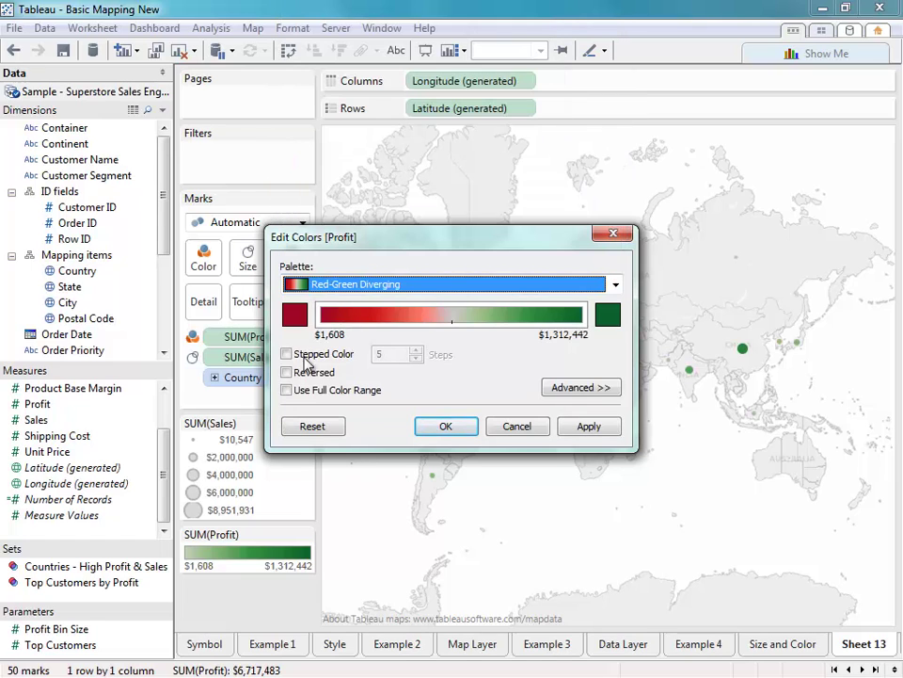
{"action": "left_click", "coordinate": [286, 390]}
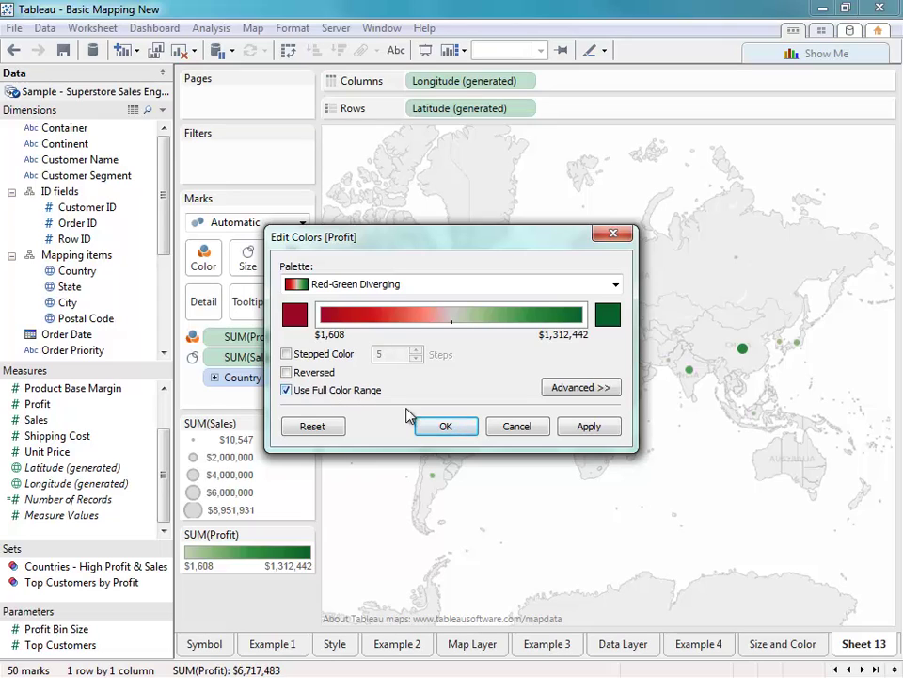
{"action": "left_click", "coordinate": [444, 426]}
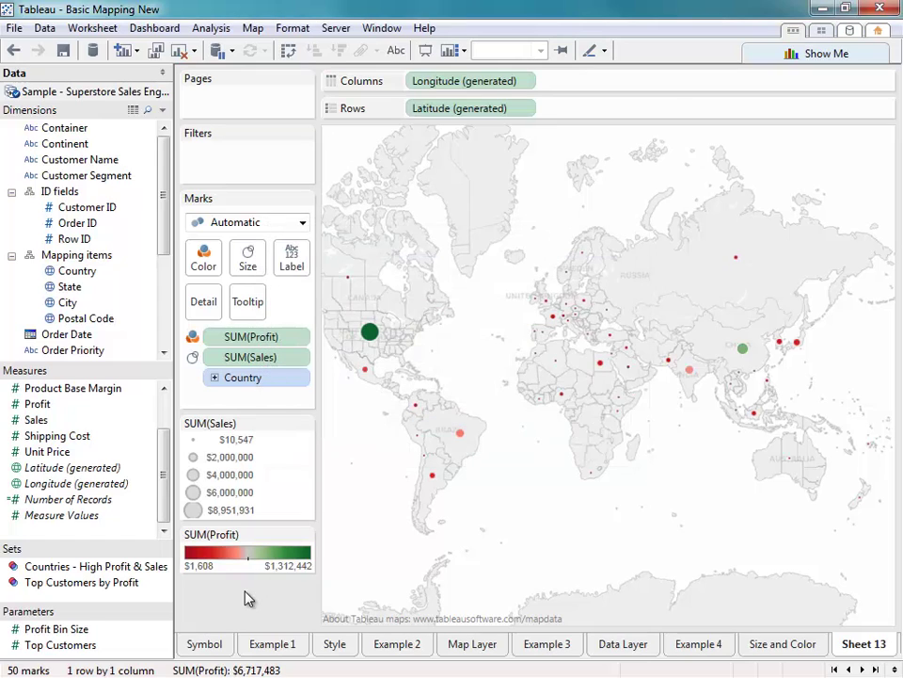
- Set the country marks' transparency to 80% and give them a dark gray border
{"action": "left_click", "coordinate": [215, 266]}
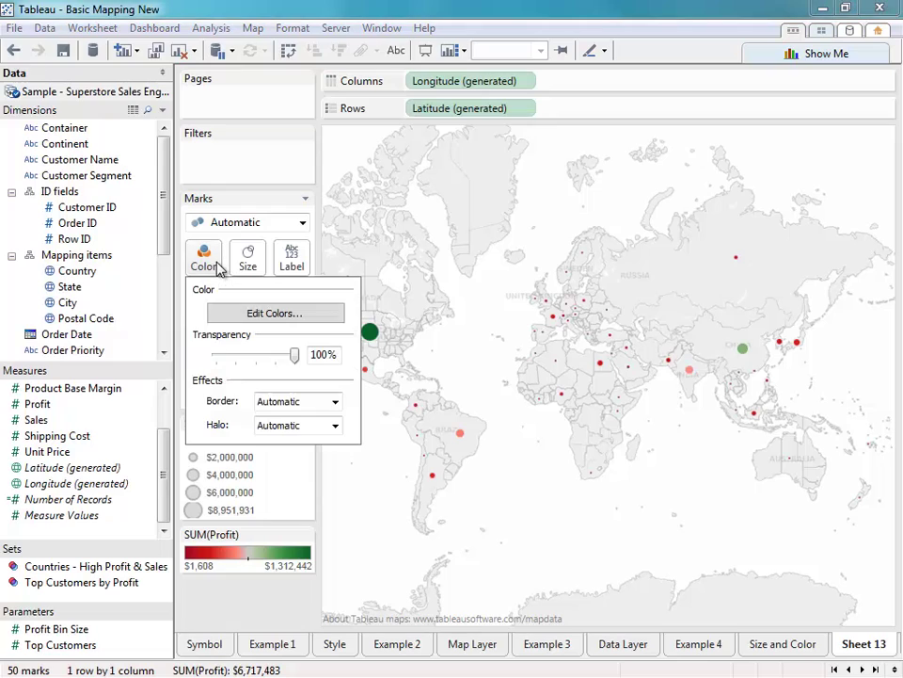
{"action": "left_click", "coordinate": [259, 356]}
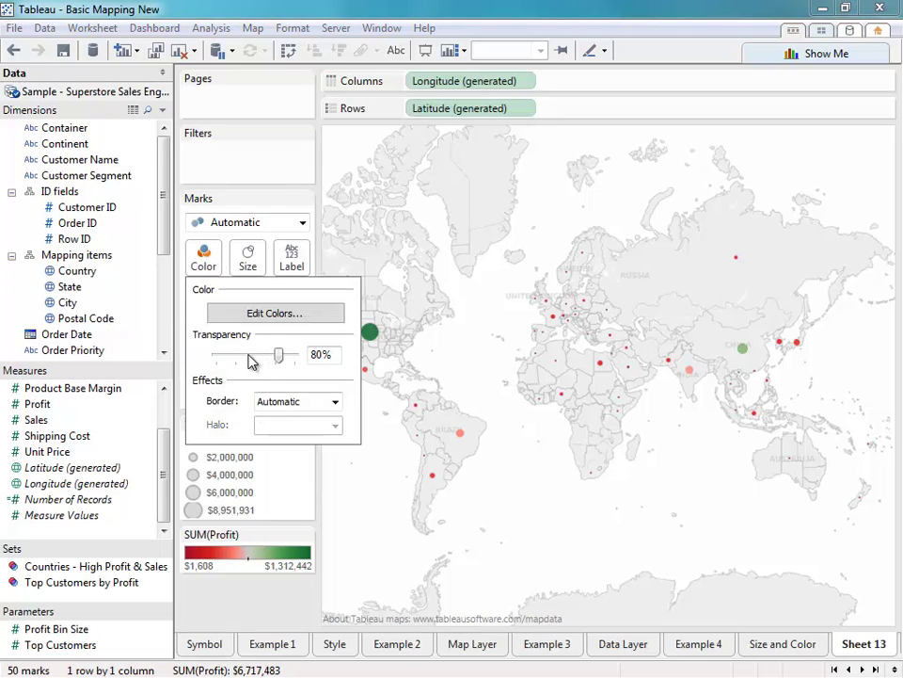
{"action": "left_click", "coordinate": [273, 401]}
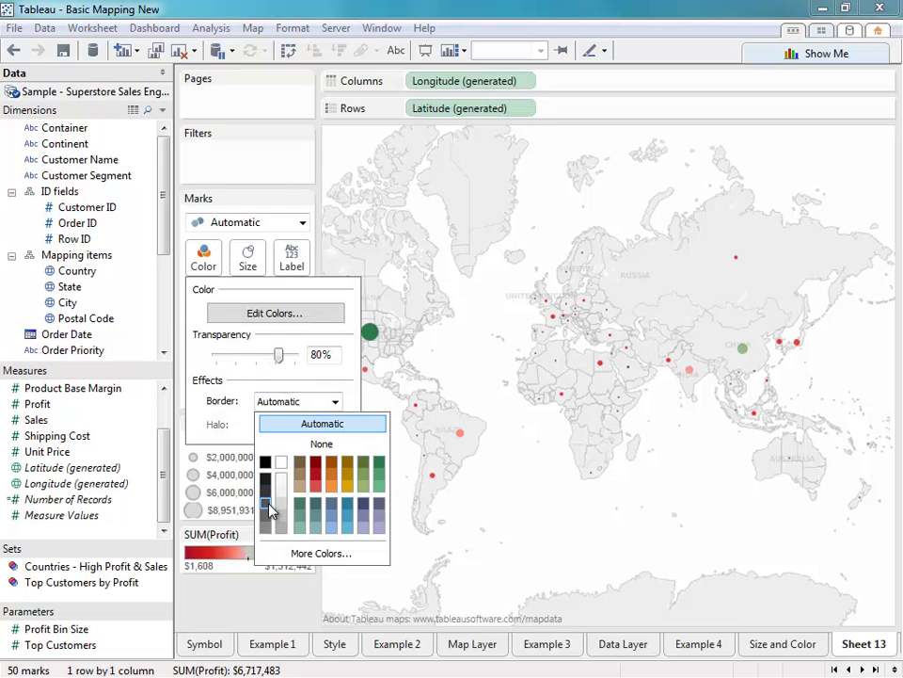
{"action": "left_click", "coordinate": [240, 600]}
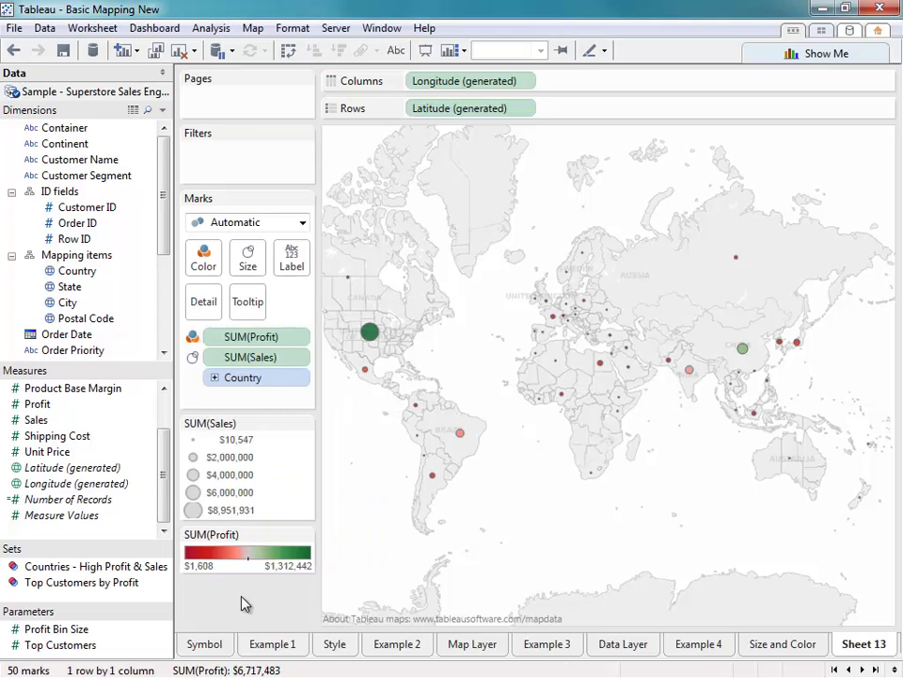
- Rename the size-and-color map worksheet as Example 5
{"action": "double_click", "coordinate": [864, 644]}
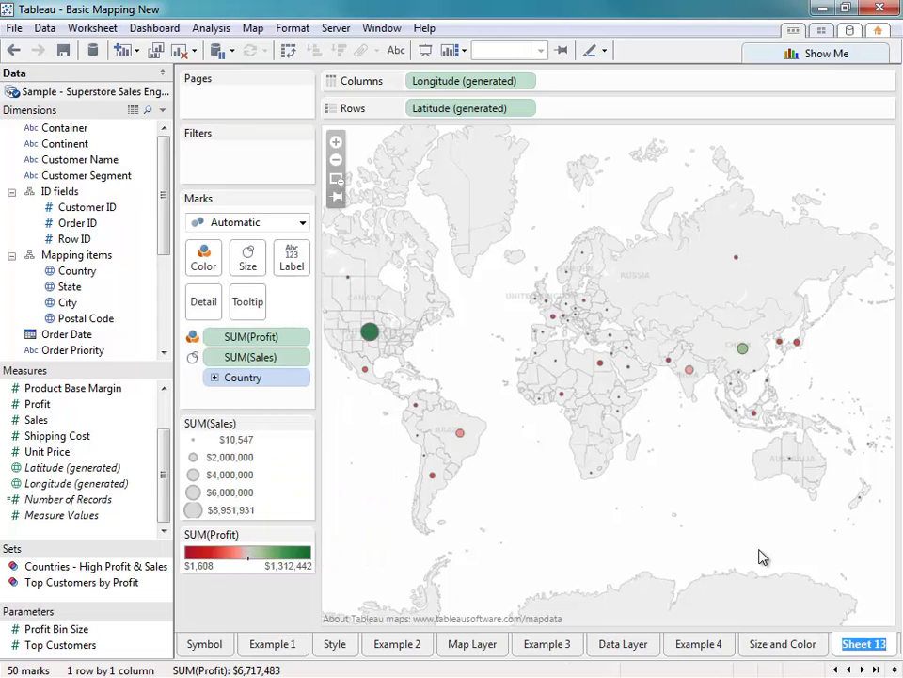
{"action": "type", "text": "Example 5"}
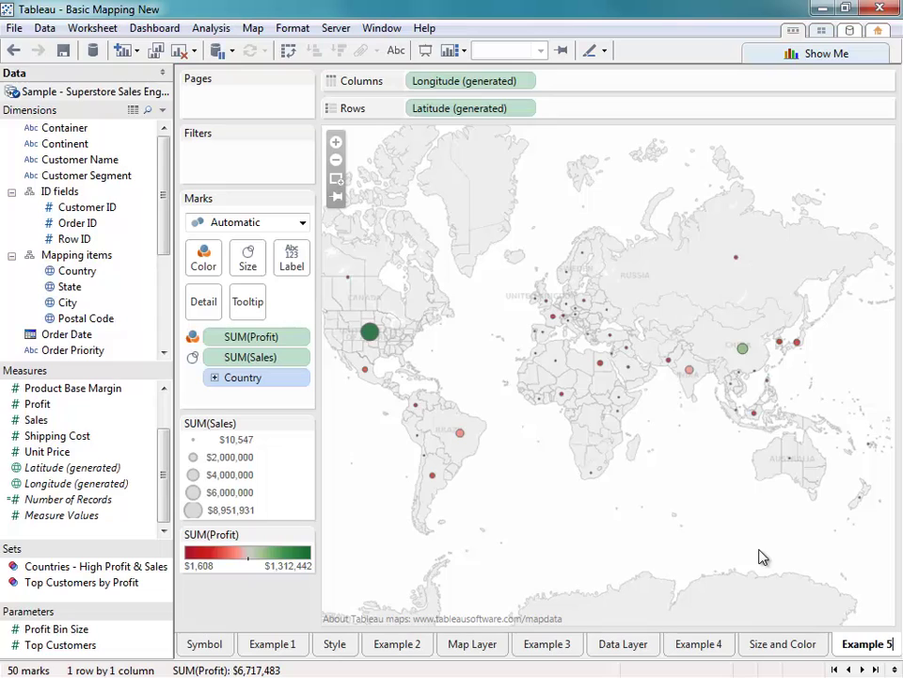
- View the Filled sheet, add a new worksheet after it, and map the State field there
{"action": "left_click", "coordinate": [862, 669]}
{"action": "left_click", "coordinate": [862, 669]}
{"action": "left_click", "coordinate": [862, 669]}
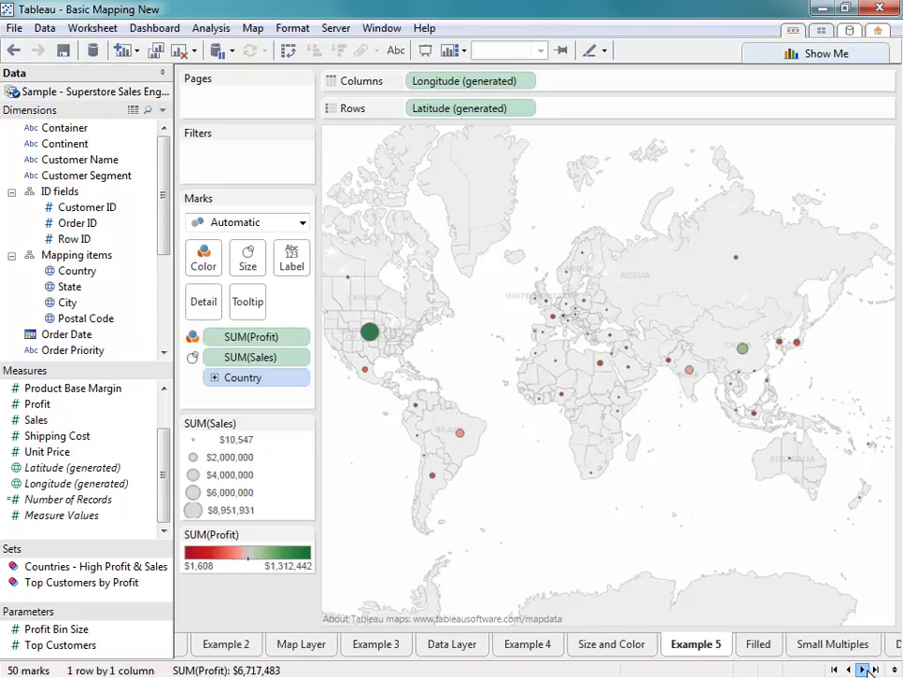
{"action": "left_click", "coordinate": [862, 669]}
{"action": "left_click", "coordinate": [685, 647]}
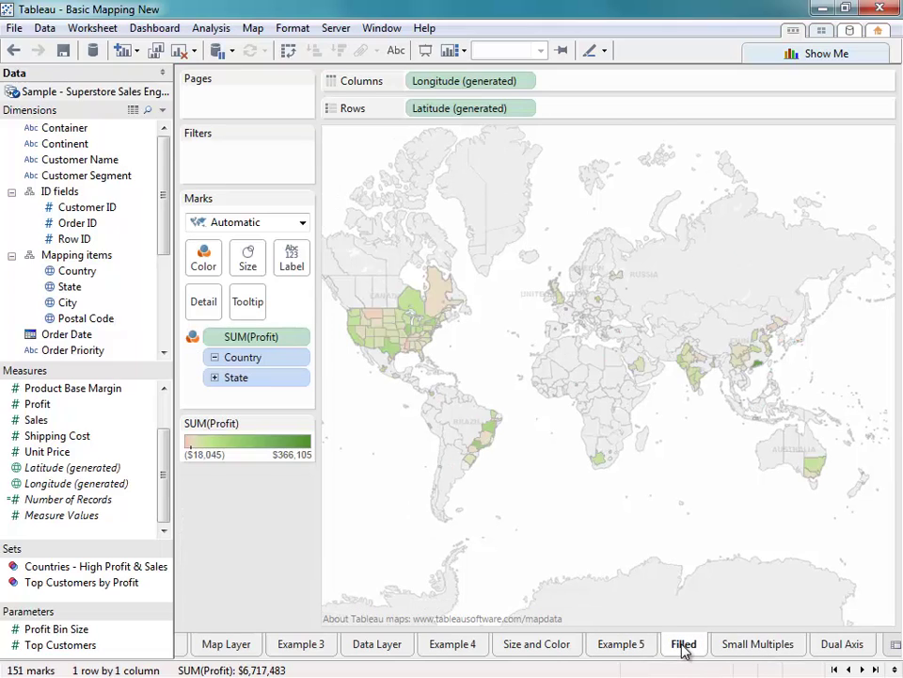
{"action": "right_click", "coordinate": [684, 647]}
{"action": "left_click", "coordinate": [750, 431]}
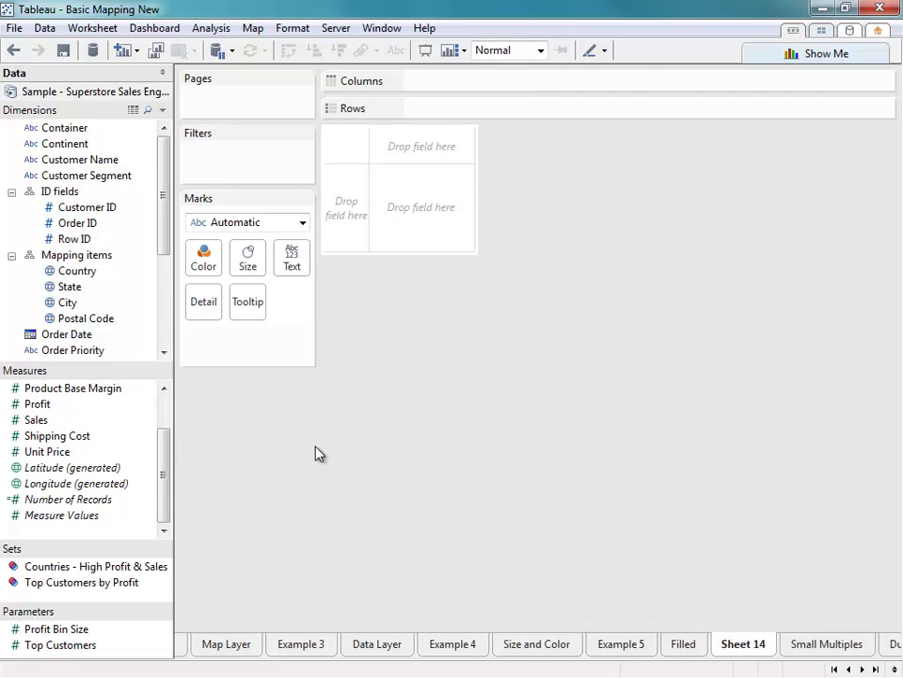
{"action": "double_click", "coordinate": [70, 286]}
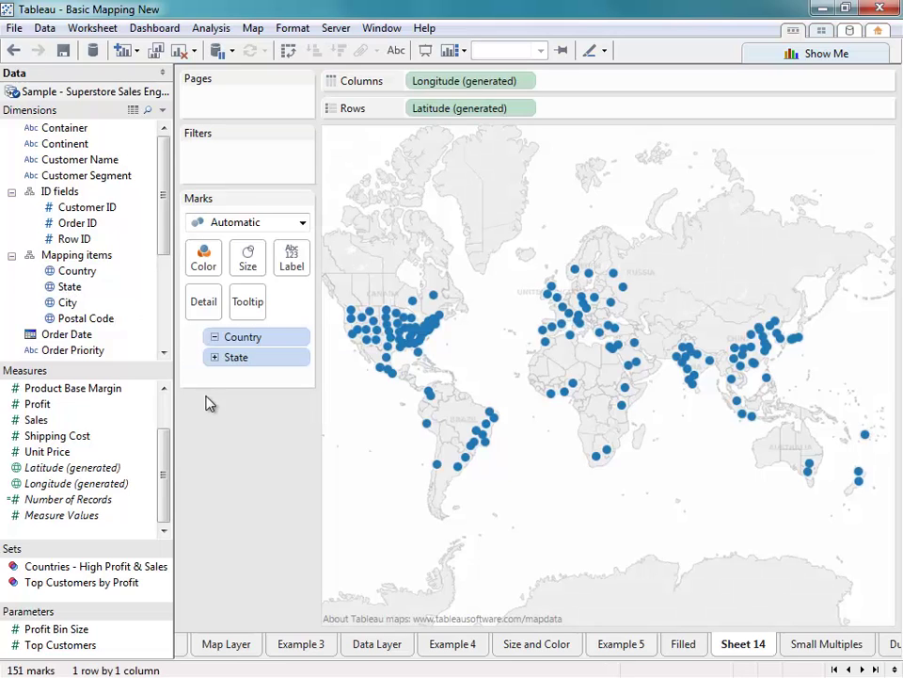
- Try the Filled Map mark type on the state map, and undo the change
{"action": "left_click", "coordinate": [282, 228]}
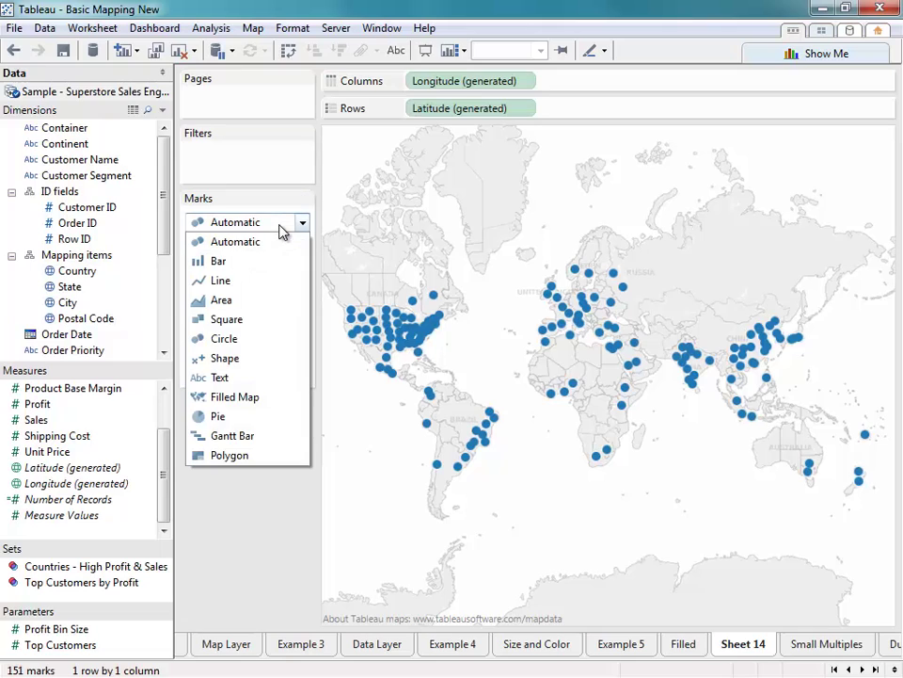
{"action": "left_click", "coordinate": [263, 399]}
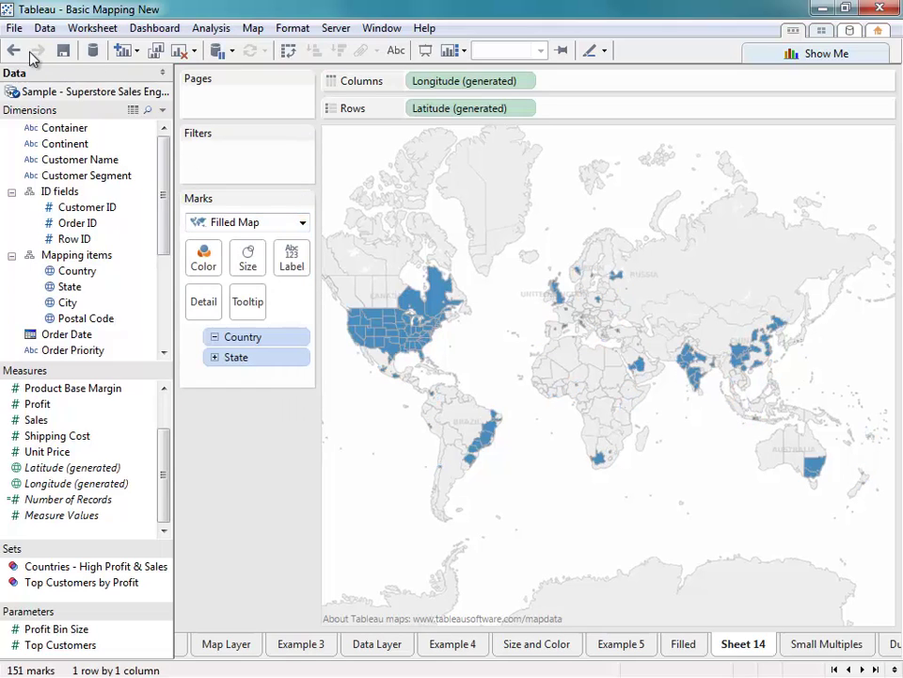
{"action": "left_click", "coordinate": [15, 51]}
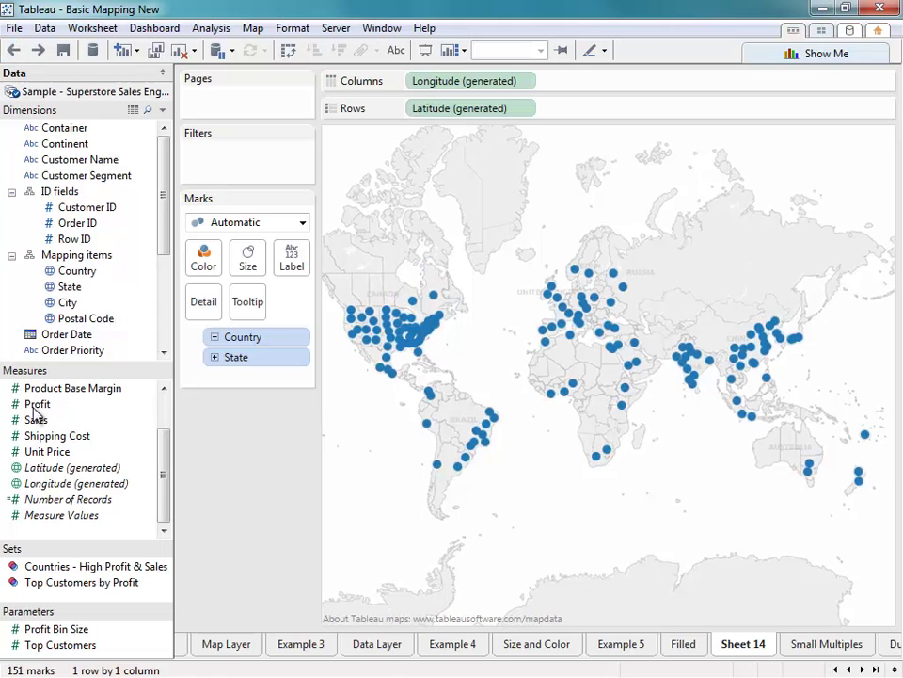
- Color the states by Profit and rename the worksheet as Example 6
{"action": "left_click_drag", "start_coordinate": [35, 411], "coordinate": [204, 262]}
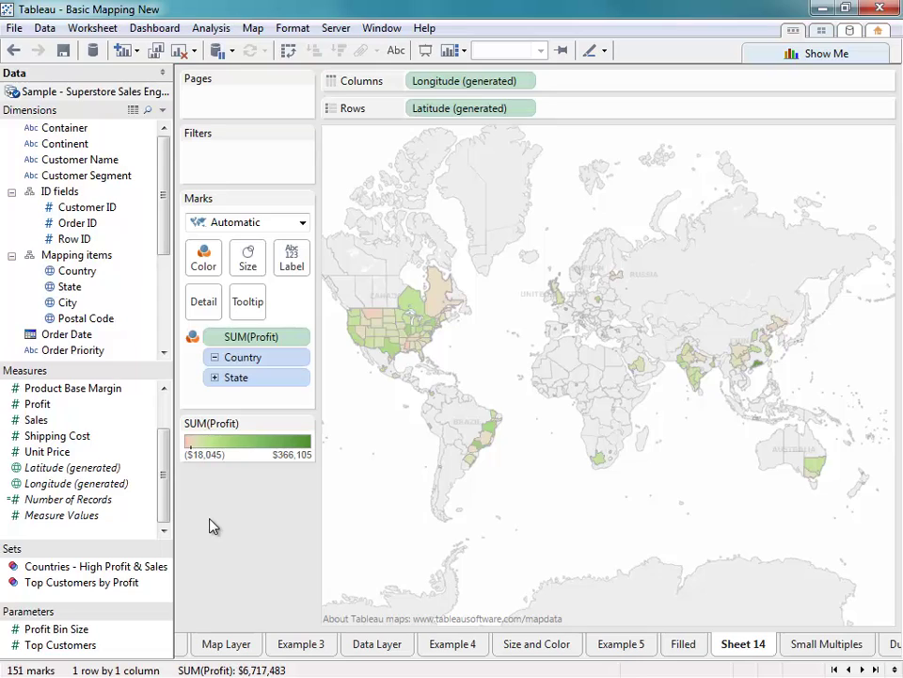
{"action": "double_click", "coordinate": [735, 654]}
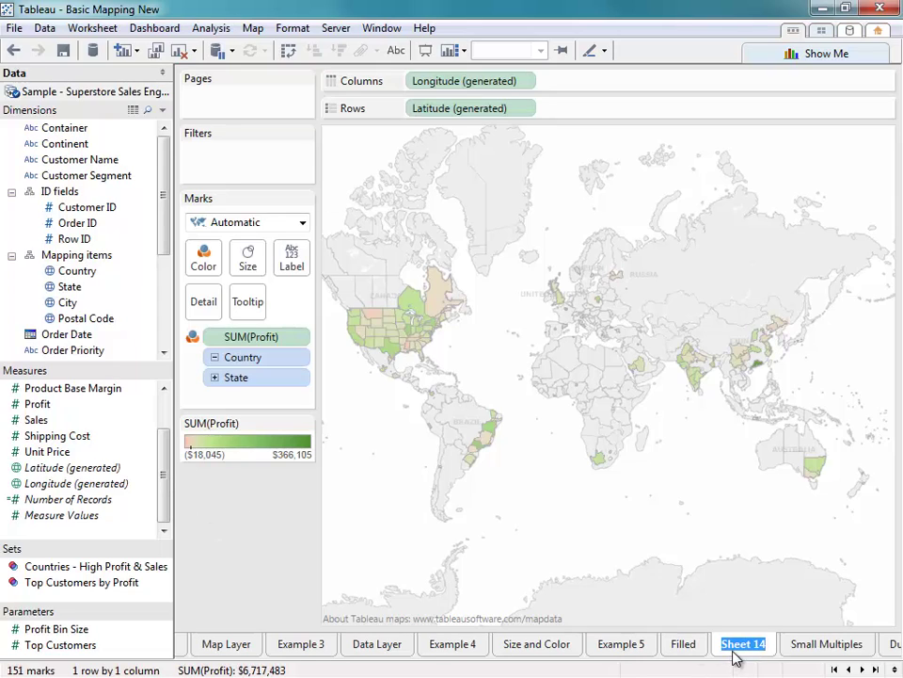
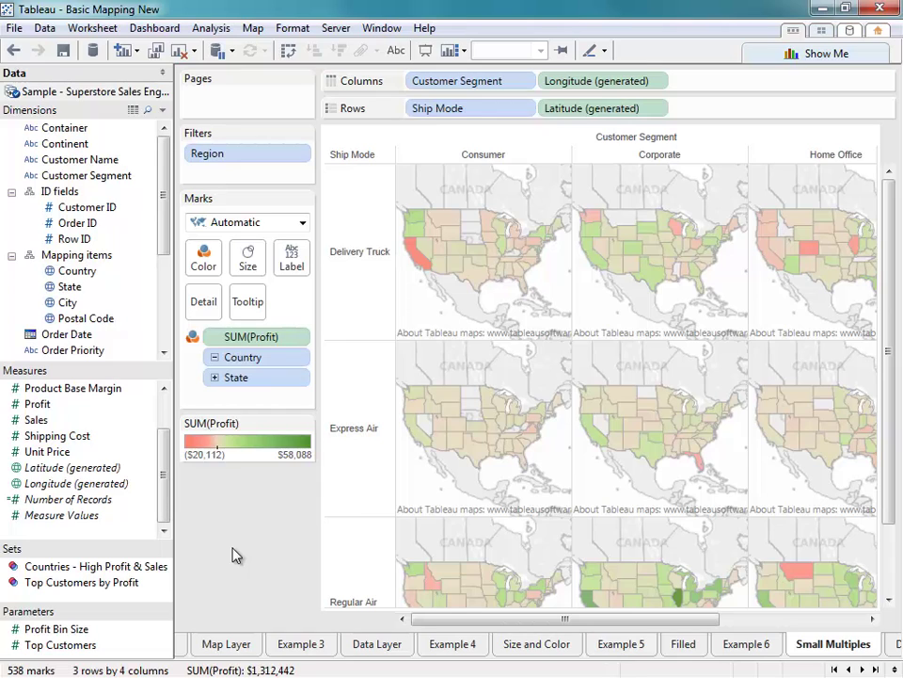
- Add a new worksheet after the Small Multiples sheet and map the State field on it
{"action": "right_click", "coordinate": [815, 645]}
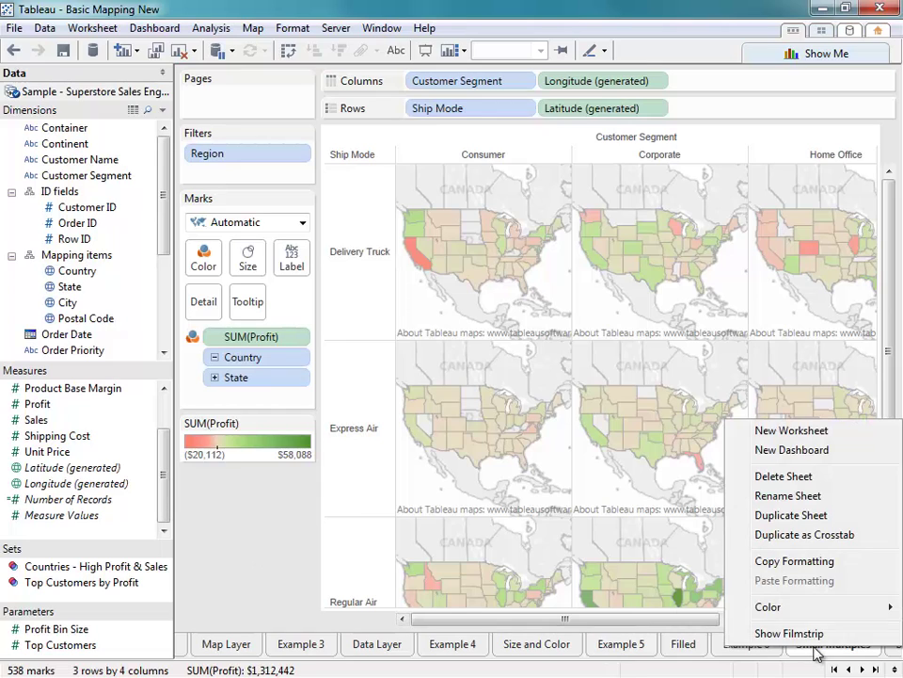
{"action": "left_click", "coordinate": [807, 432]}
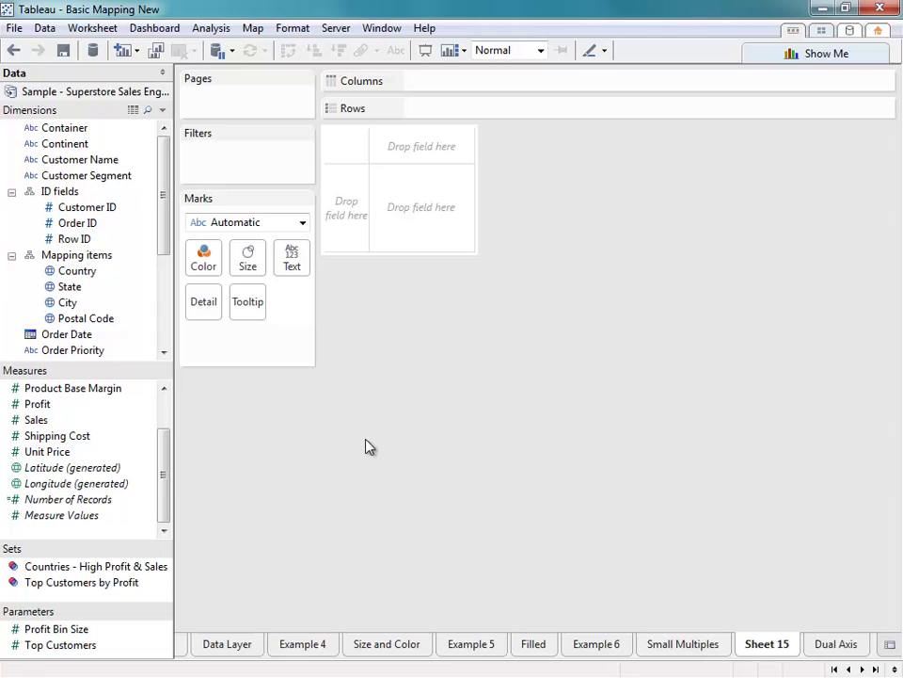
{"action": "double_click", "coordinate": [77, 290]}
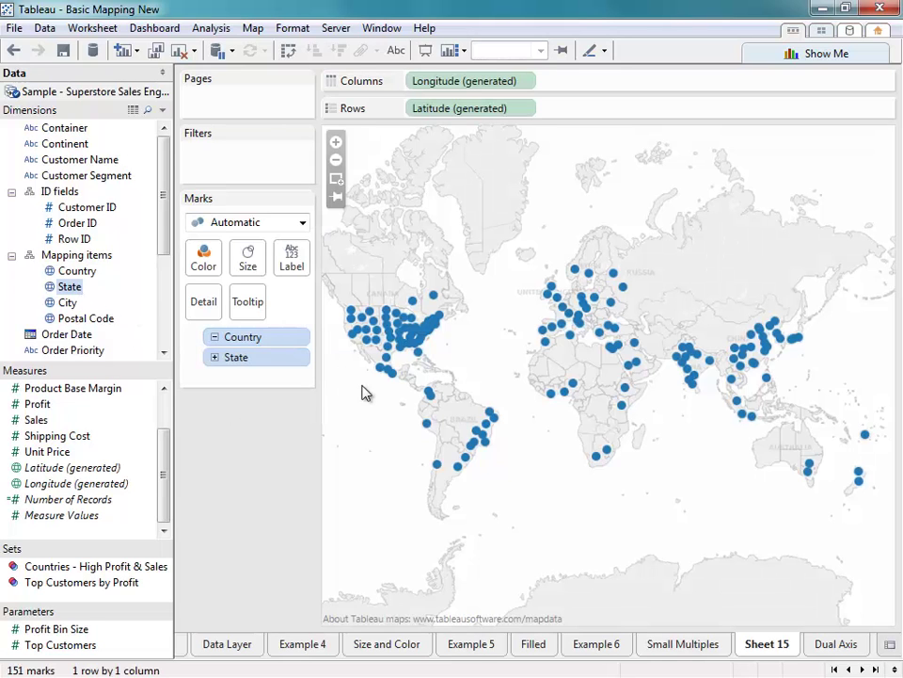
- Keep only the North American state marks on the map and color them by Profit
{"action": "left_click_drag", "start_coordinate": [331, 273], "coordinate": [467, 390]}
{"action": "left_click", "coordinate": [524, 362]}
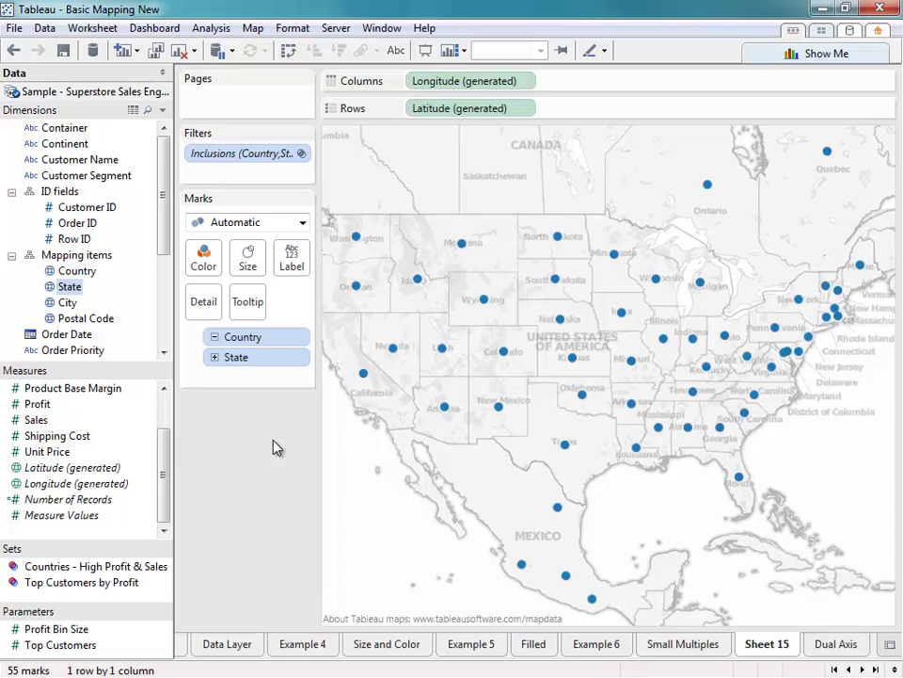
{"action": "left_click_drag", "start_coordinate": [42, 403], "coordinate": [195, 288]}
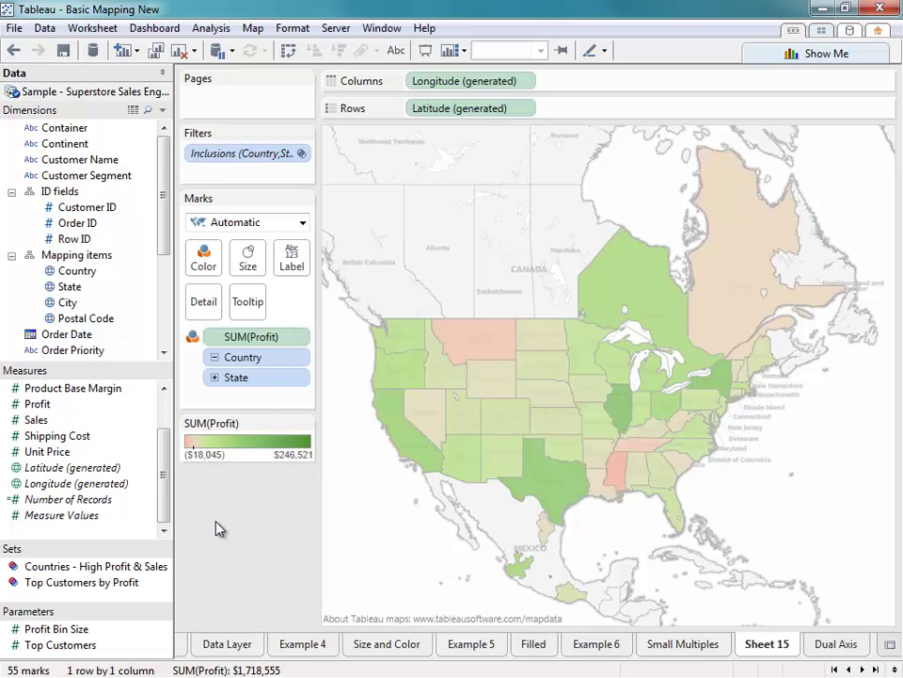
- Split the map into small multiples, with Customer Segment across the columns and Ship Mode down the rows
{"action": "left_click_drag", "start_coordinate": [129, 177], "coordinate": [418, 84]}
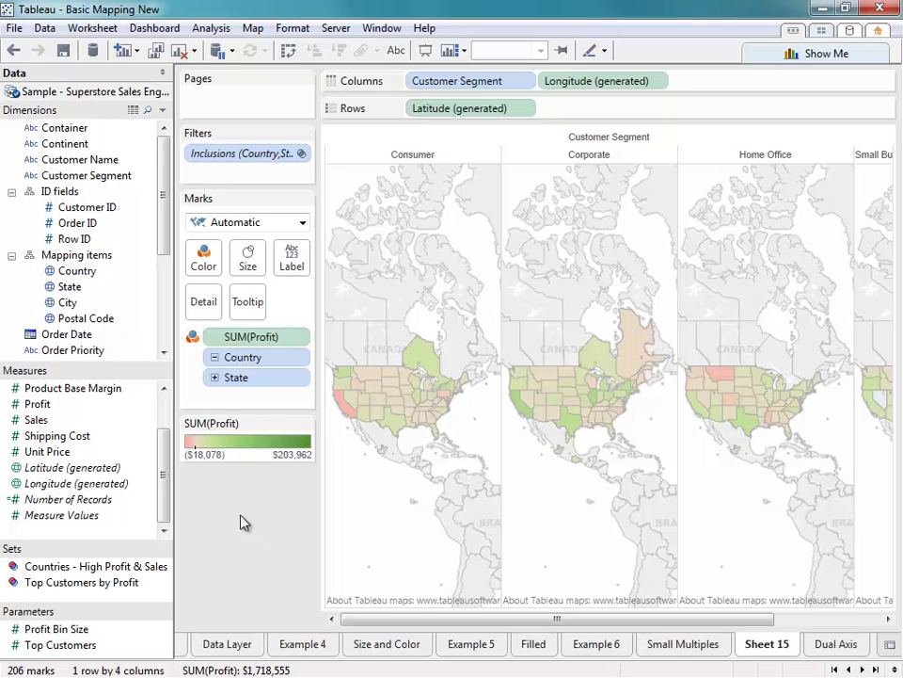
{"action": "left_click_drag", "start_coordinate": [165, 228], "coordinate": [171, 314]}
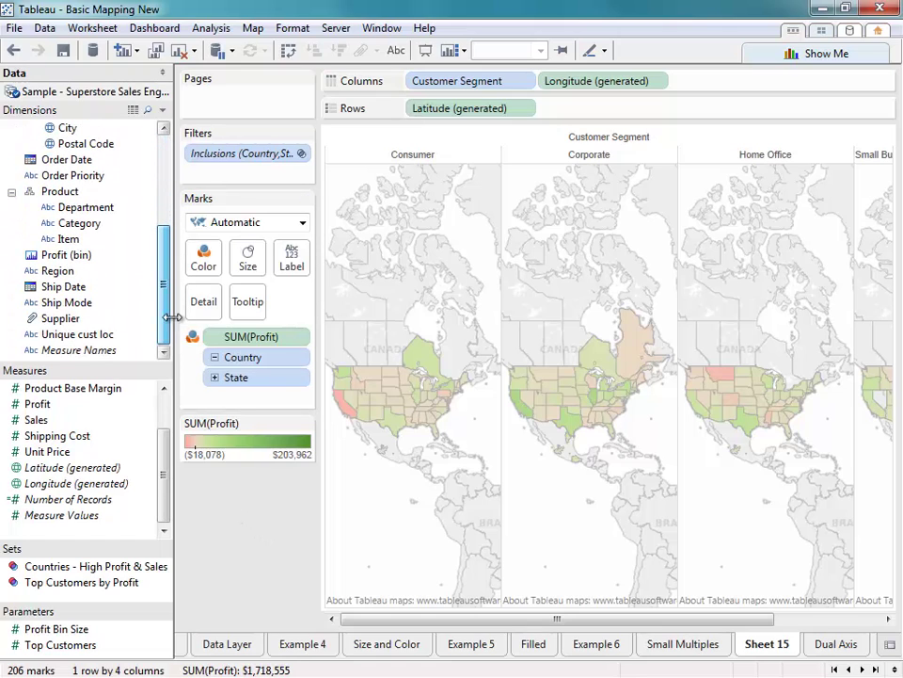
{"action": "left_click_drag", "start_coordinate": [67, 312], "coordinate": [410, 109]}
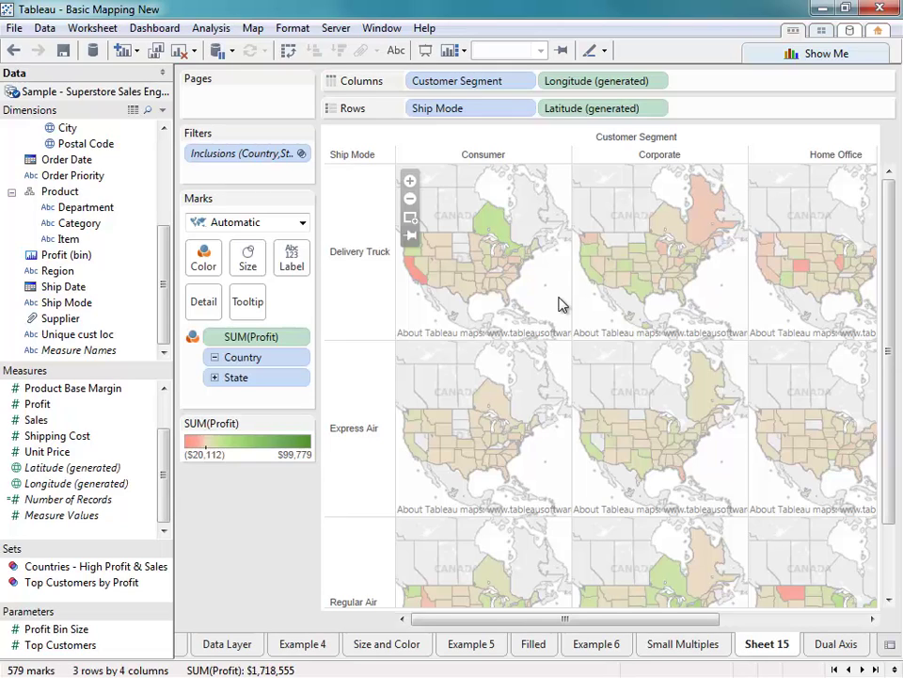
- Rename the small multiples map worksheet as Example 7
{"action": "double_click", "coordinate": [758, 645]}
{"action": "type", "text": "E"}
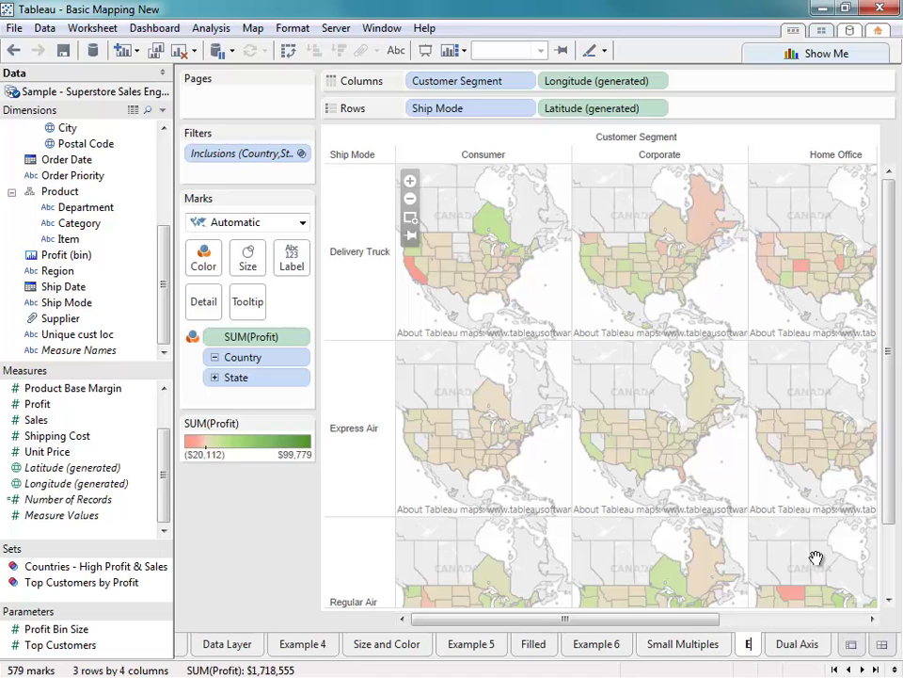
{"action": "type", "text": "xample 7"}
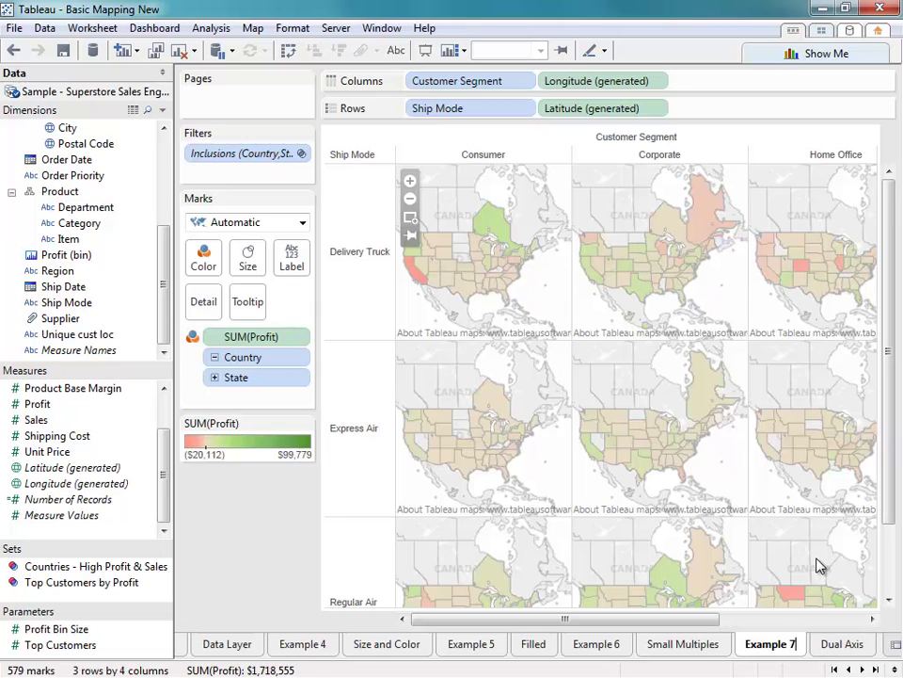
- View the Dual Axis sheet, add a new worksheet after it, and map the State field there
{"action": "left_click", "coordinate": [820, 641]}
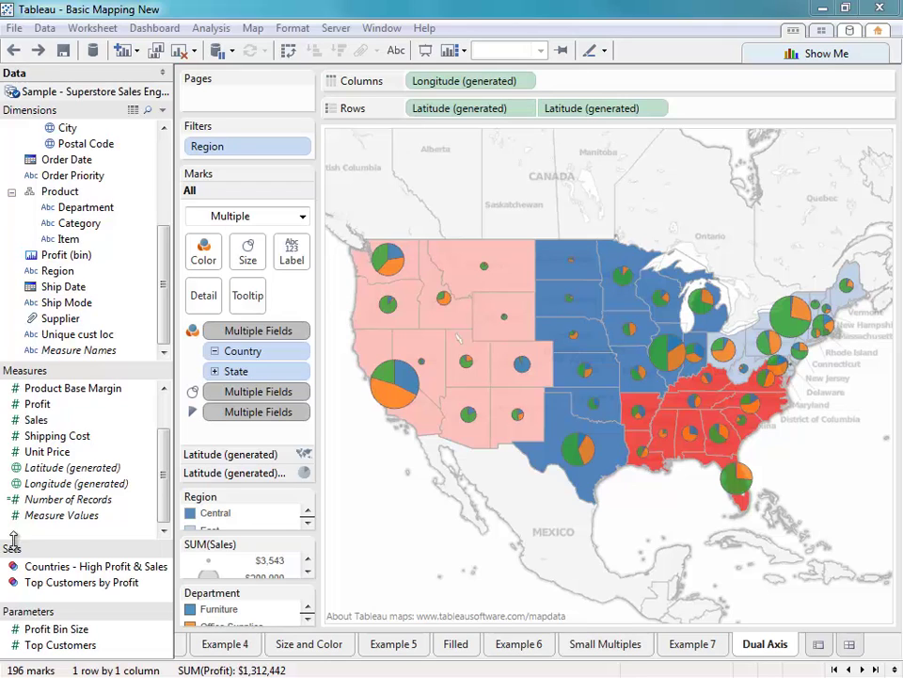
{"action": "left_click", "coordinate": [819, 648]}
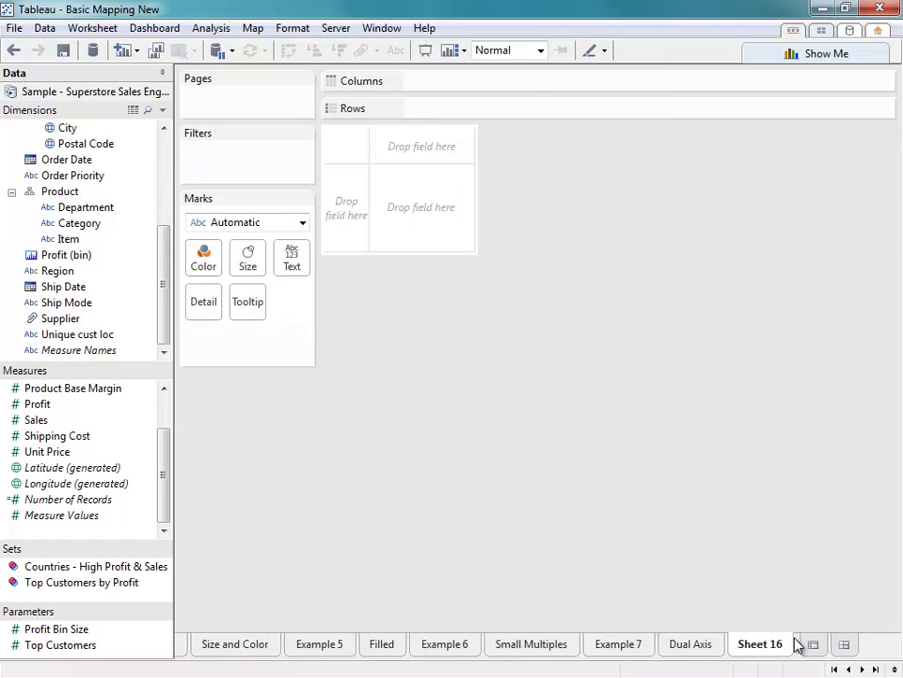
{"action": "left_click_drag", "start_coordinate": [160, 327], "coordinate": [111, 258]}
{"action": "double_click", "coordinate": [70, 223]}
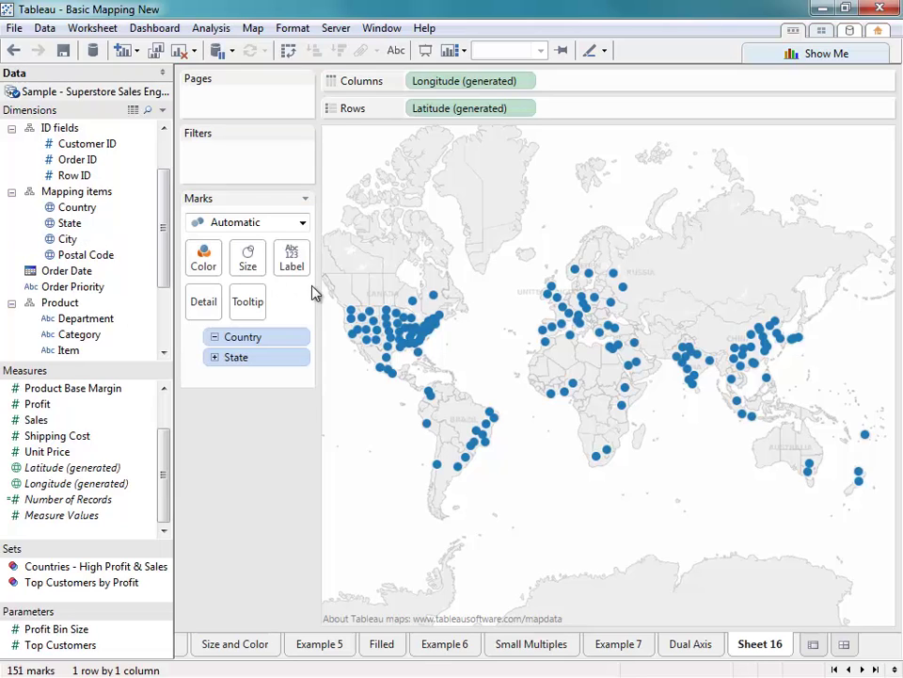
- Filter the new state map to only the marks in the United States, Canada and Mexico
{"action": "left_click_drag", "start_coordinate": [336, 290], "coordinate": [460, 378]}
{"action": "left_click", "coordinate": [493, 349]}
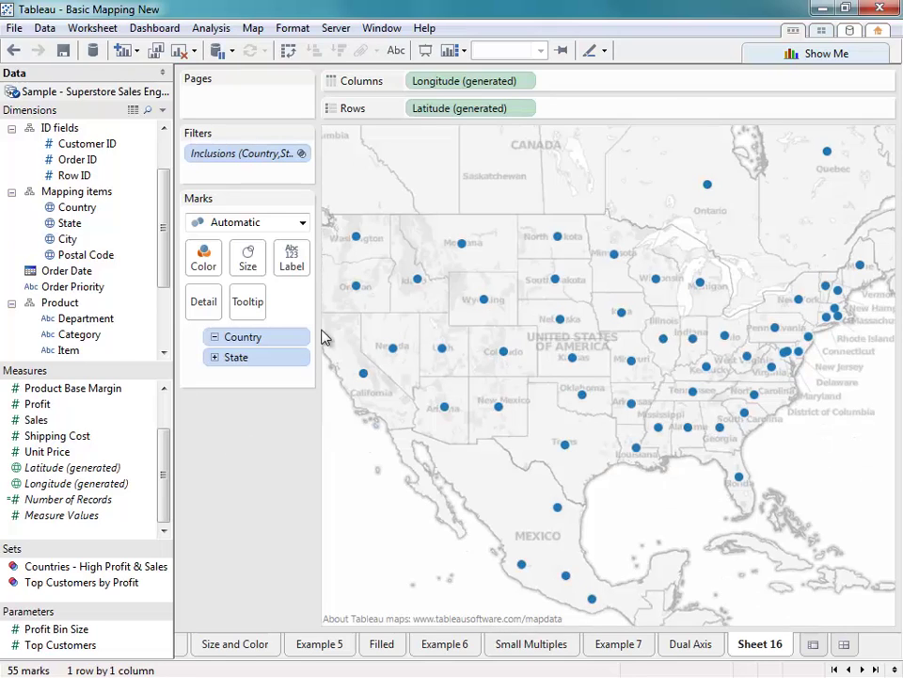
- Turn the state map into a filled map and color the states by Region
{"action": "left_click", "coordinate": [302, 222]}
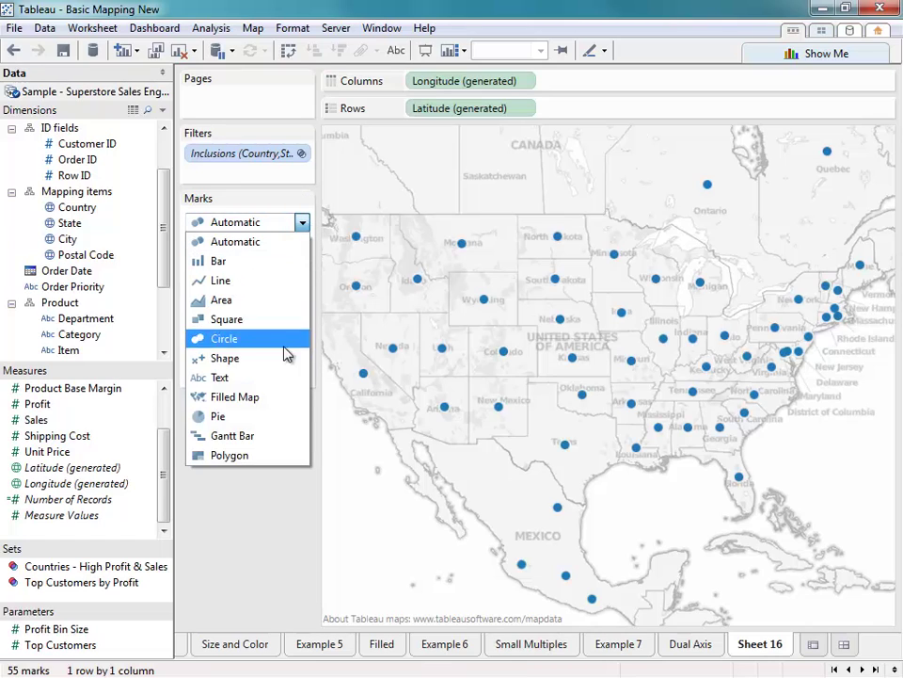
{"action": "left_click", "coordinate": [276, 405]}
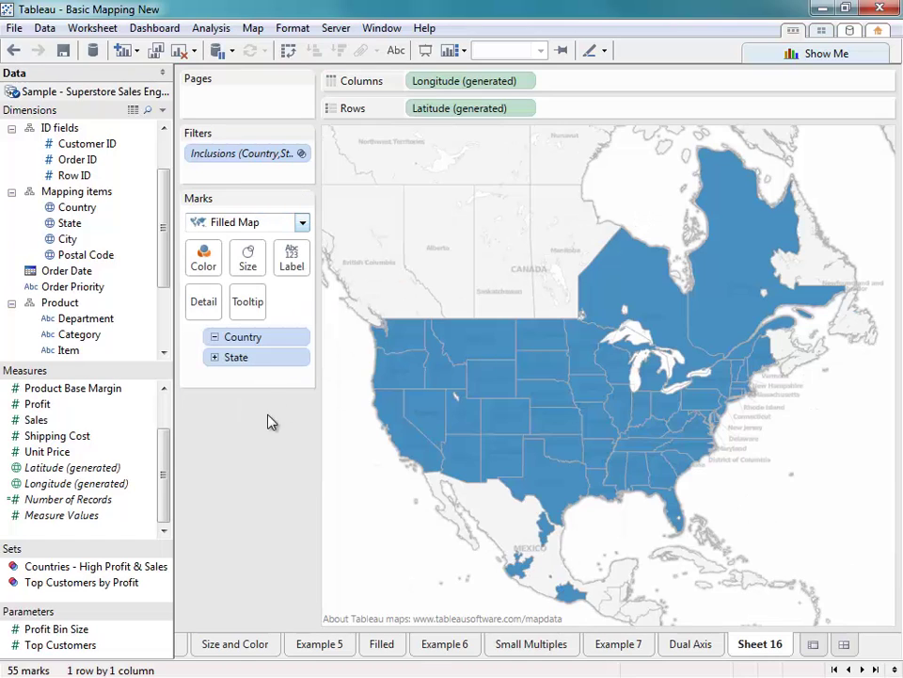
{"action": "left_click_drag", "start_coordinate": [168, 293], "coordinate": [168, 363]}
{"action": "left_click_drag", "start_coordinate": [81, 270], "coordinate": [206, 260]}
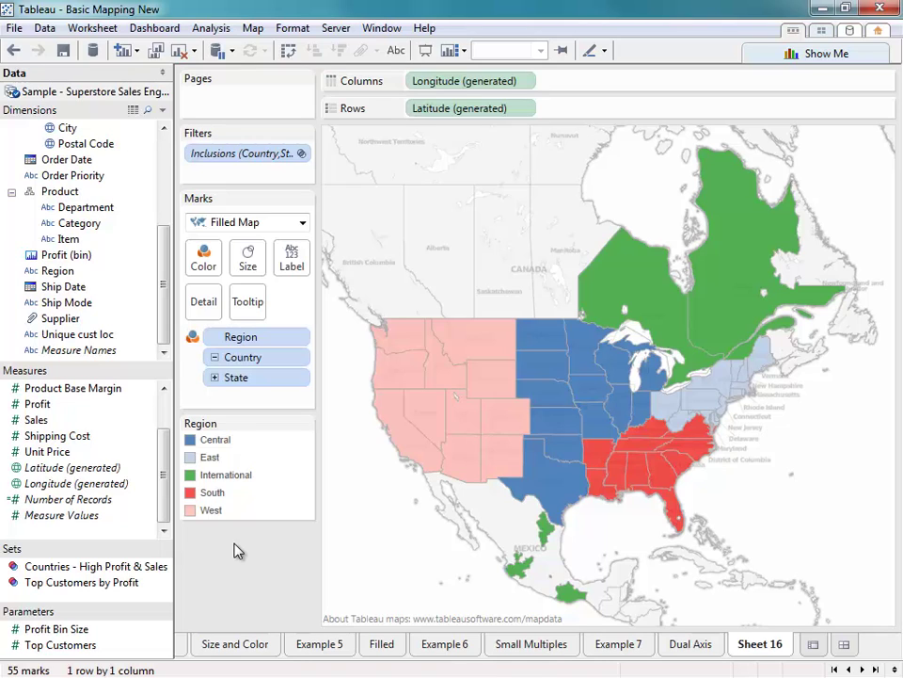
- Exclude the International region from the filled map
{"action": "left_click", "coordinate": [236, 475]}
{"action": "right_click", "coordinate": [237, 475]}
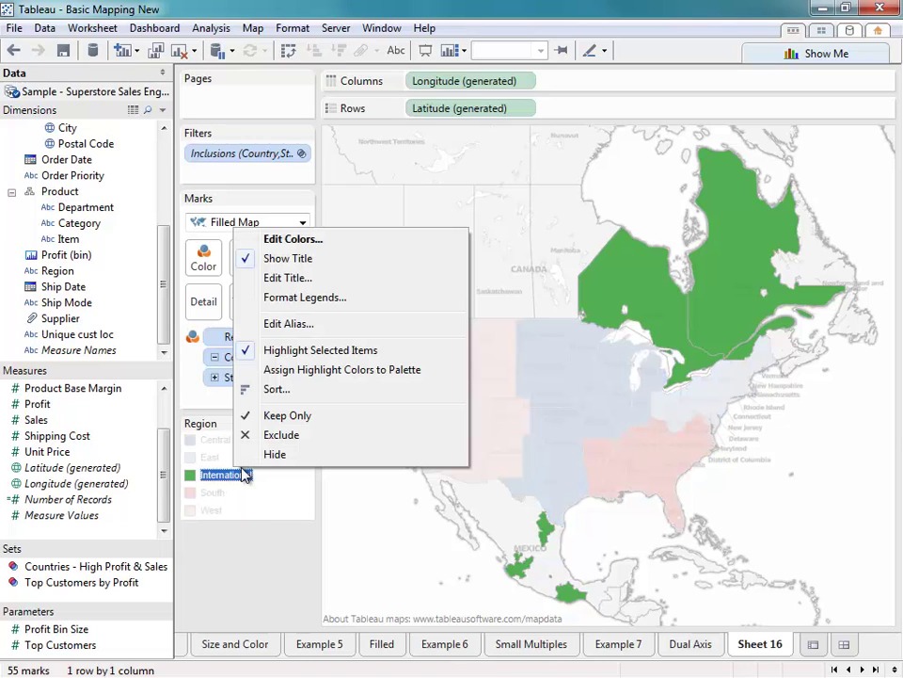
{"action": "left_click", "coordinate": [281, 435]}
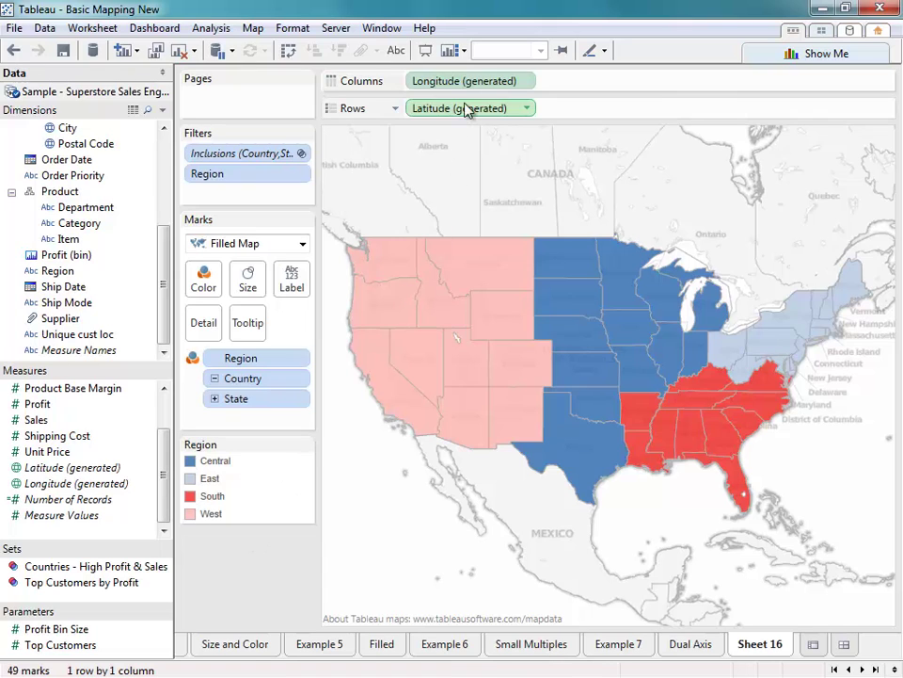
- Add a second generated Latitude to the rows and set that second map's mark type to Pie
{"action": "mouse_move", "coordinate": [468, 109]}
{"action": "left_mouse_down"}
{"action": "mouse_move", "coordinate": [630, 113]}
{"action": "mouse_move", "coordinate": [590, 7]}
{"action": "mouse_move", "coordinate": [583, 12]}
{"action": "left_mouse_up"}
{"action": "left_click_drag", "start_coordinate": [73, 468], "coordinate": [621, 113]}
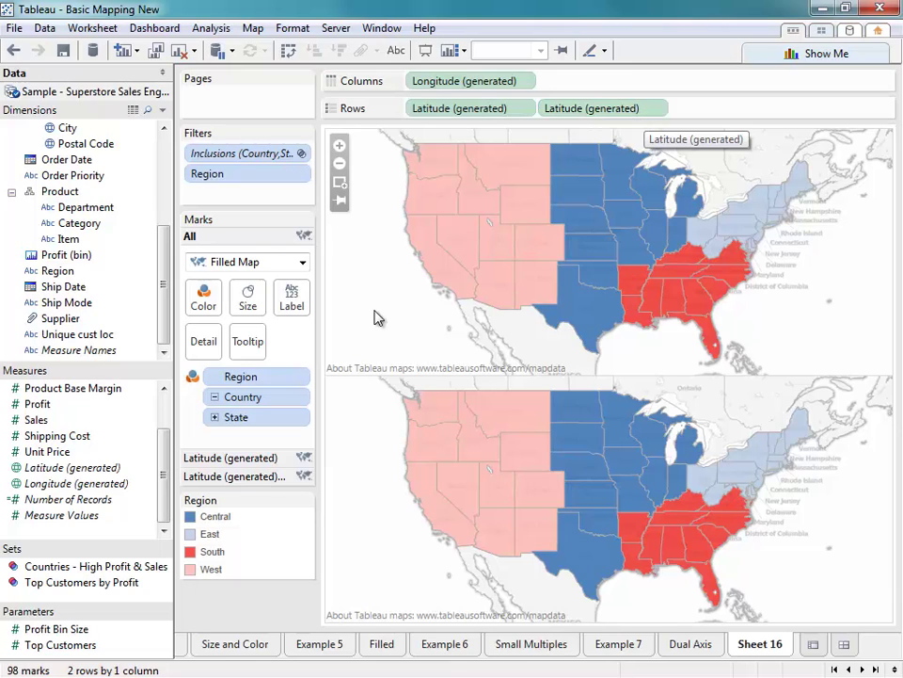
{"action": "left_click", "coordinate": [267, 480]}
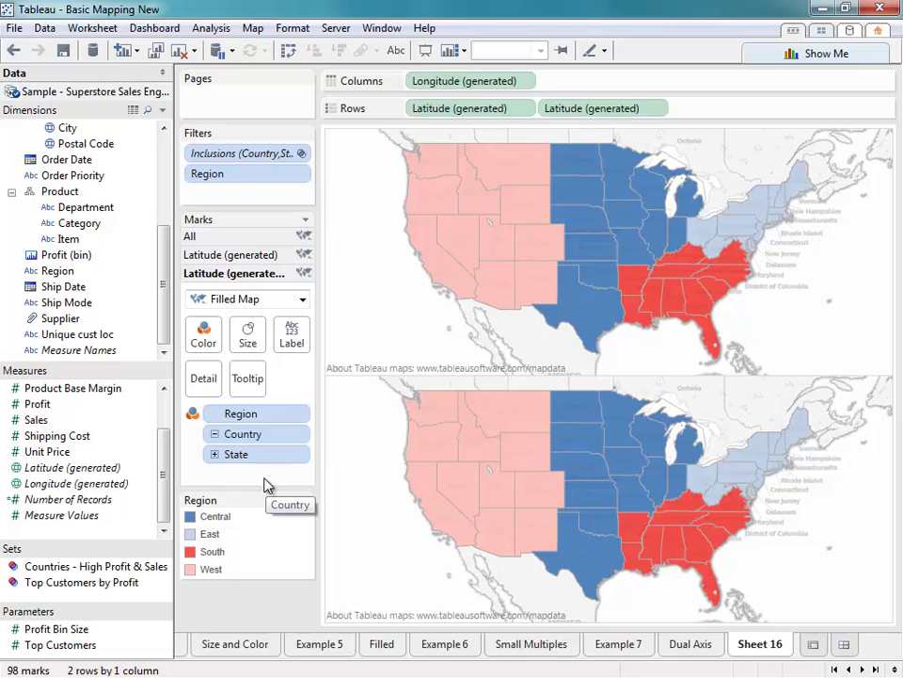
{"action": "left_click", "coordinate": [303, 299]}
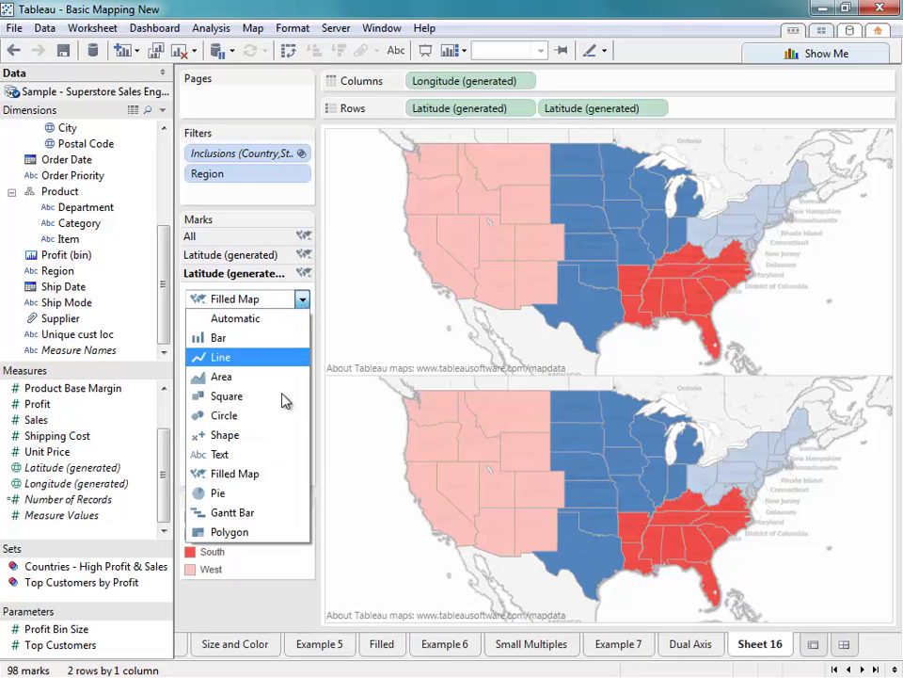
{"action": "left_click", "coordinate": [218, 493]}
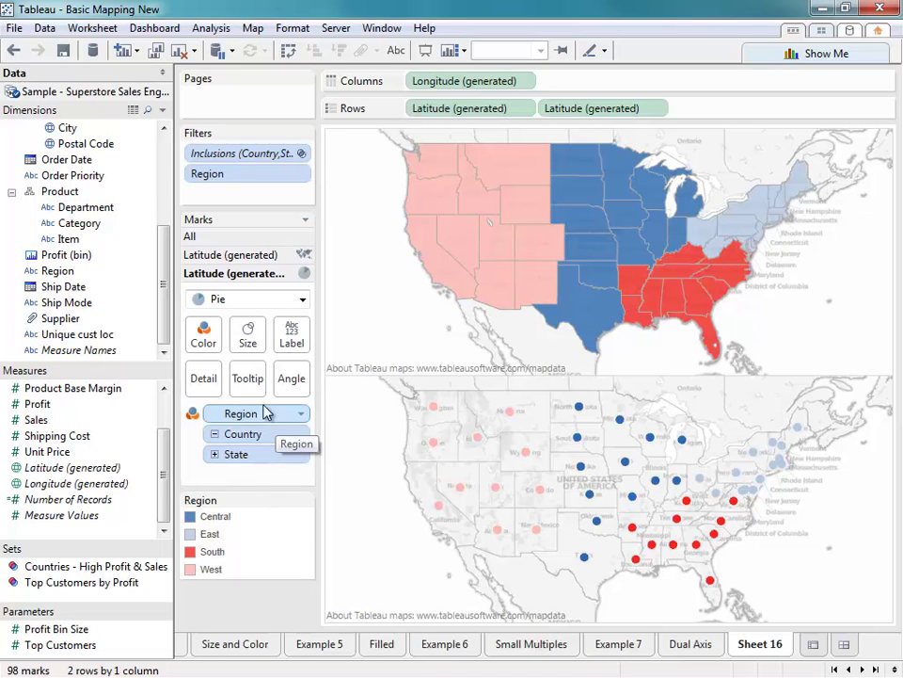
- Color the pies by Department, size them by Sales, and set their slice angle by Profit
{"action": "left_click_drag", "start_coordinate": [99, 208], "coordinate": [205, 339]}
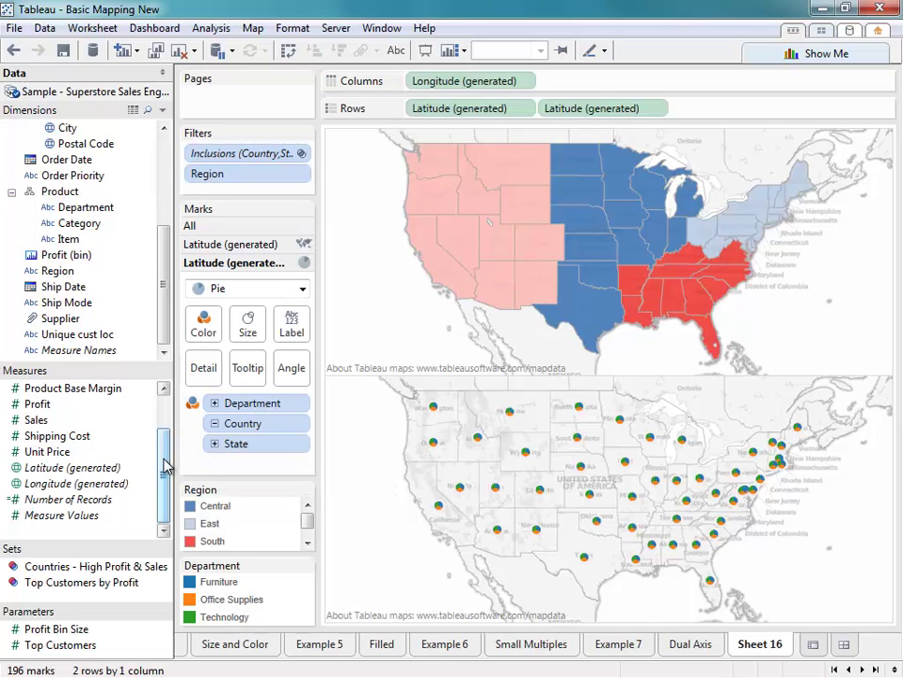
{"action": "left_click_drag", "start_coordinate": [42, 420], "coordinate": [250, 331]}
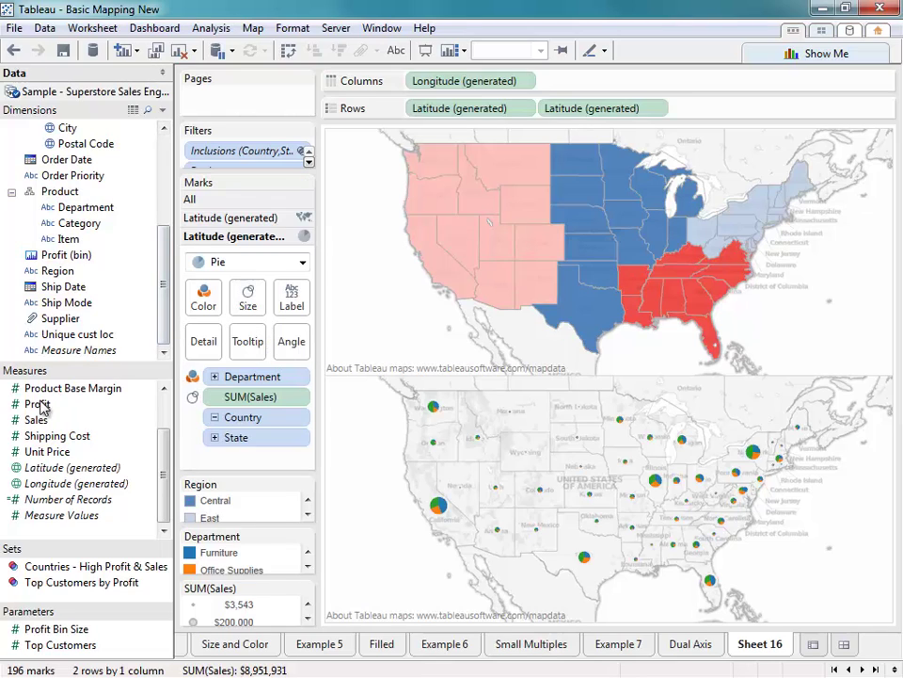
{"action": "left_click_drag", "start_coordinate": [38, 403], "coordinate": [295, 341]}
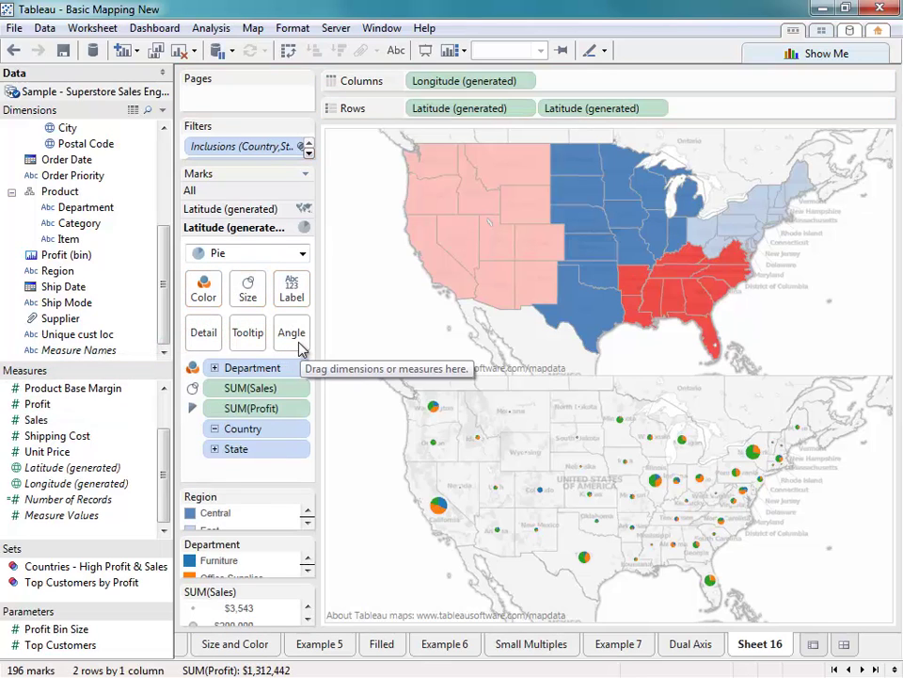
- Enlarge the pie marks slightly and combine the two maps into one dual axis map
{"action": "left_click", "coordinate": [247, 290]}
{"action": "left_click_drag", "start_coordinate": [301, 332], "coordinate": [296, 337]}
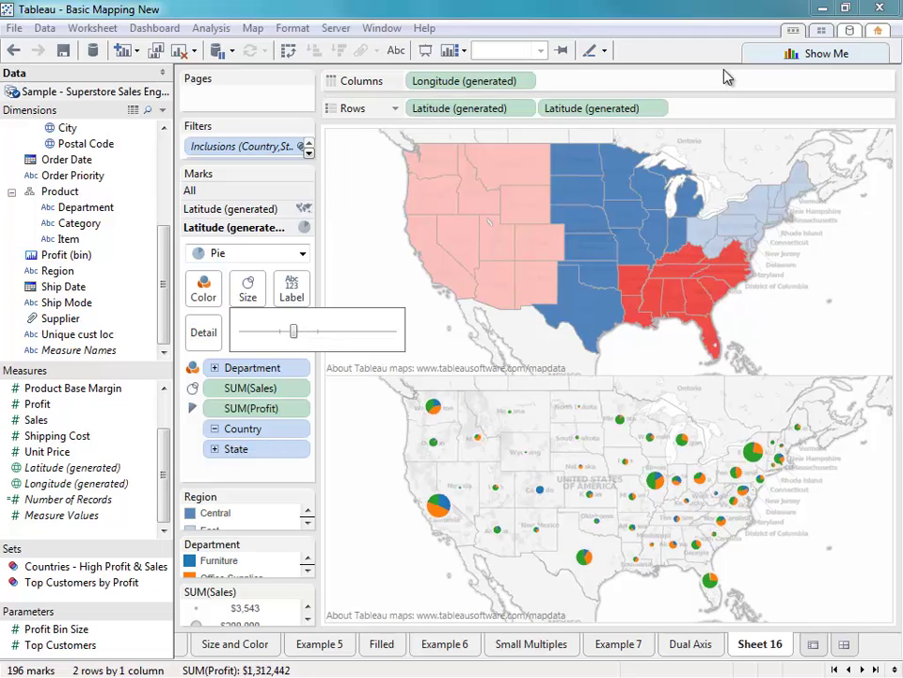
{"action": "left_click", "coordinate": [726, 105]}
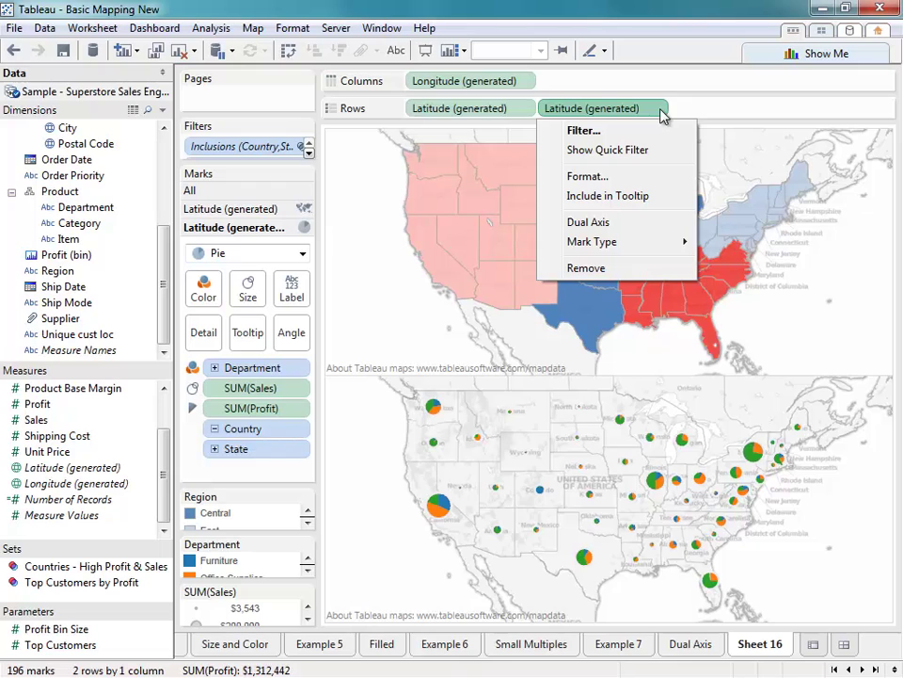
{"action": "left_click", "coordinate": [648, 222]}
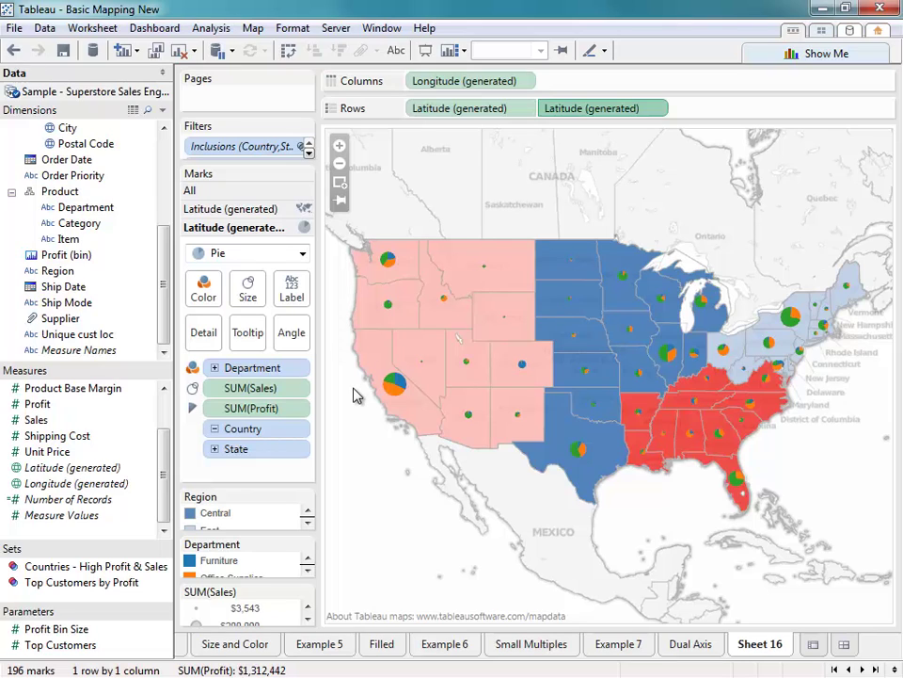
- Set the pie marks' transparency to 80% and give them a dark border
{"action": "left_click", "coordinate": [211, 294]}
{"action": "mouse_move", "coordinate": [294, 386]}
{"action": "left_mouse_down"}
{"action": "mouse_move", "coordinate": [252, 391]}
{"action": "mouse_move", "coordinate": [278, 386]}
{"action": "left_mouse_up"}
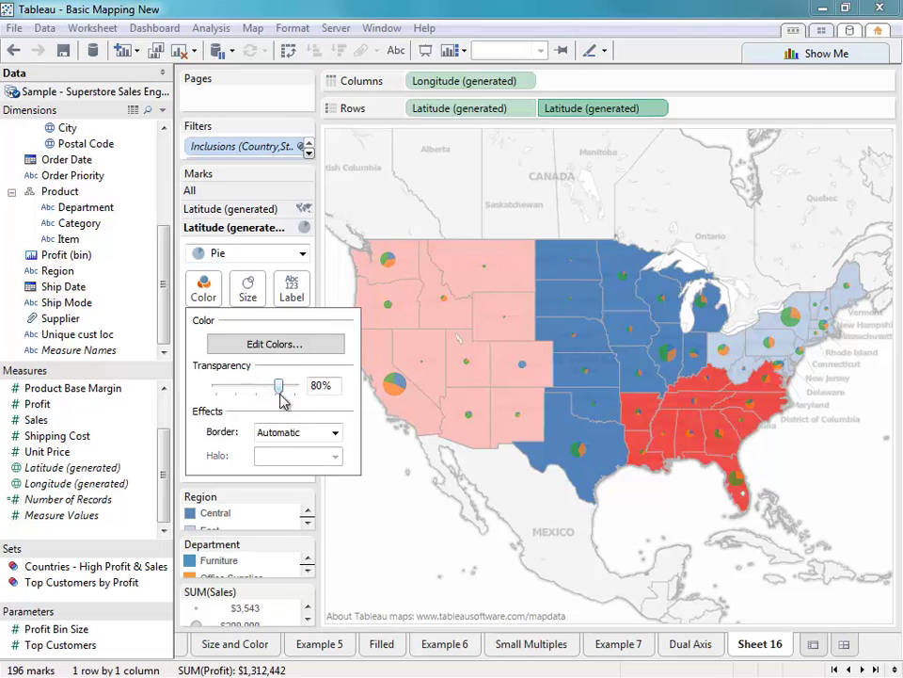
{"action": "left_click", "coordinate": [283, 432]}
{"action": "left_click", "coordinate": [264, 508]}
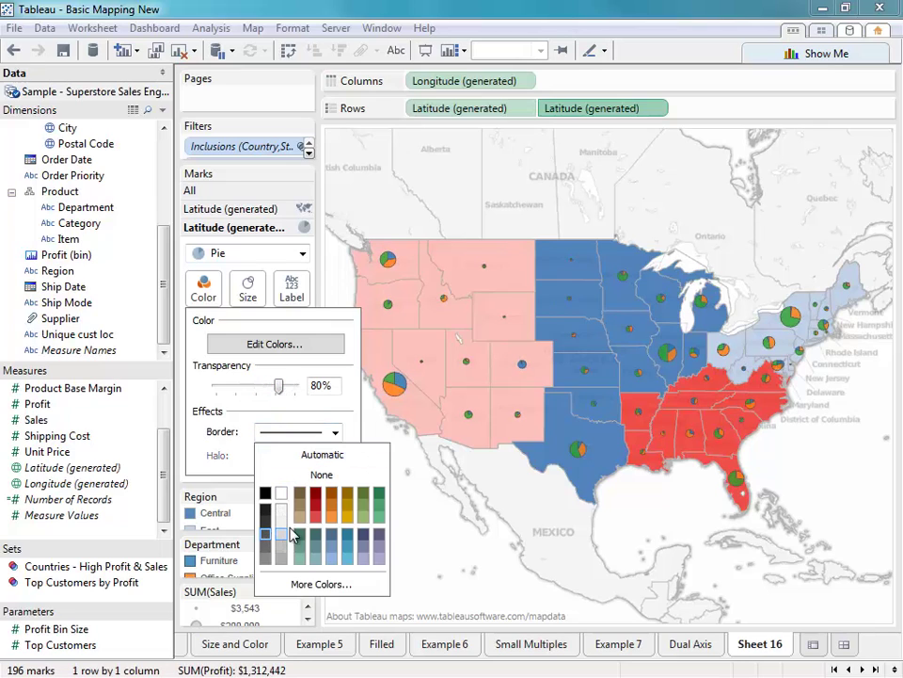
{"action": "left_click", "coordinate": [420, 527]}
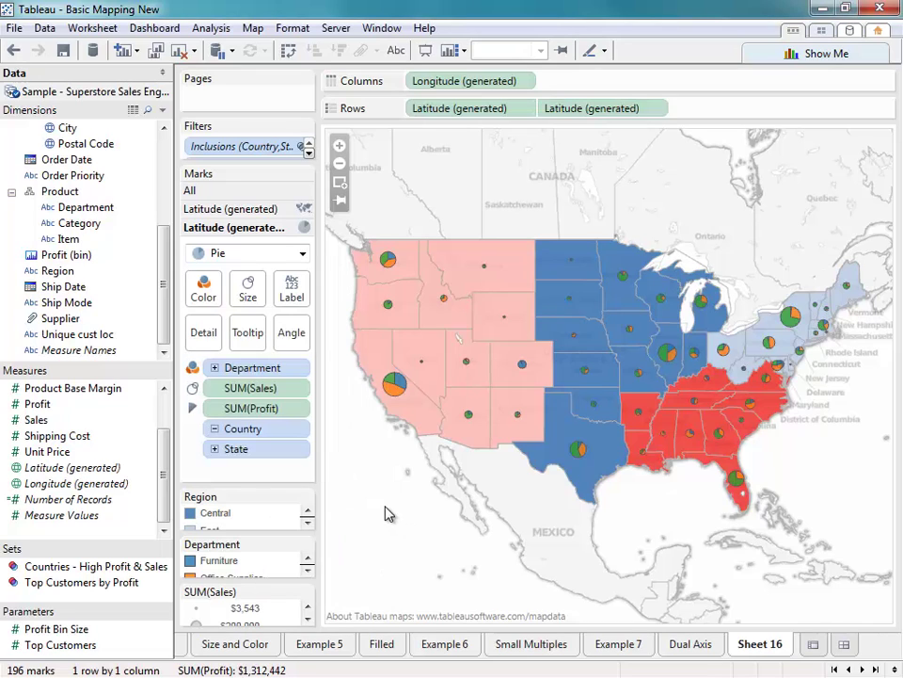
- Assign the Green-Orange 12 palette to the Region colors, and change Central to light blue
{"action": "double_click", "coordinate": [270, 521]}
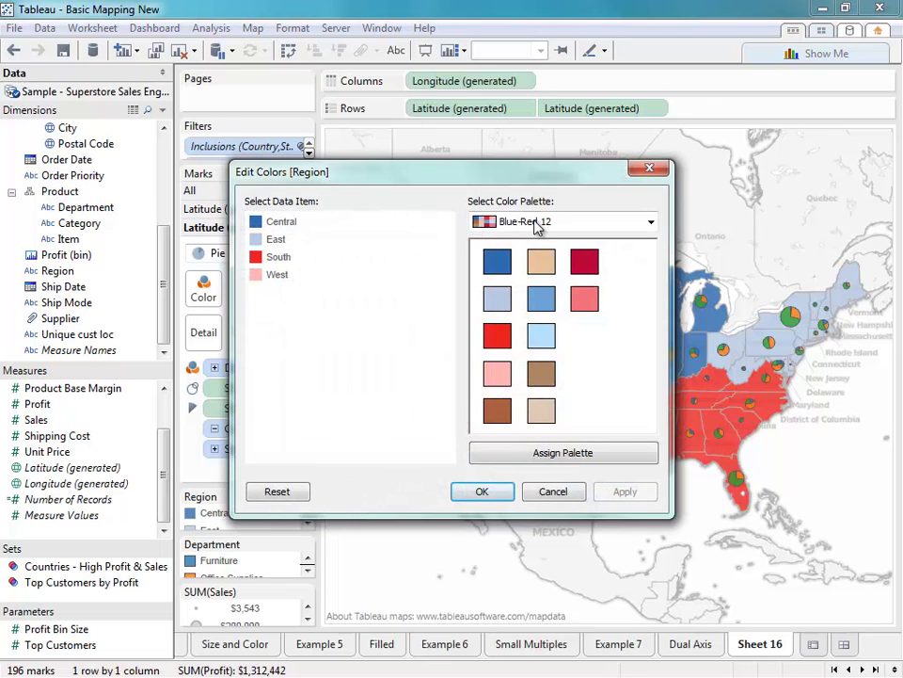
{"action": "left_click", "coordinate": [537, 222]}
{"action": "left_click", "coordinate": [532, 423]}
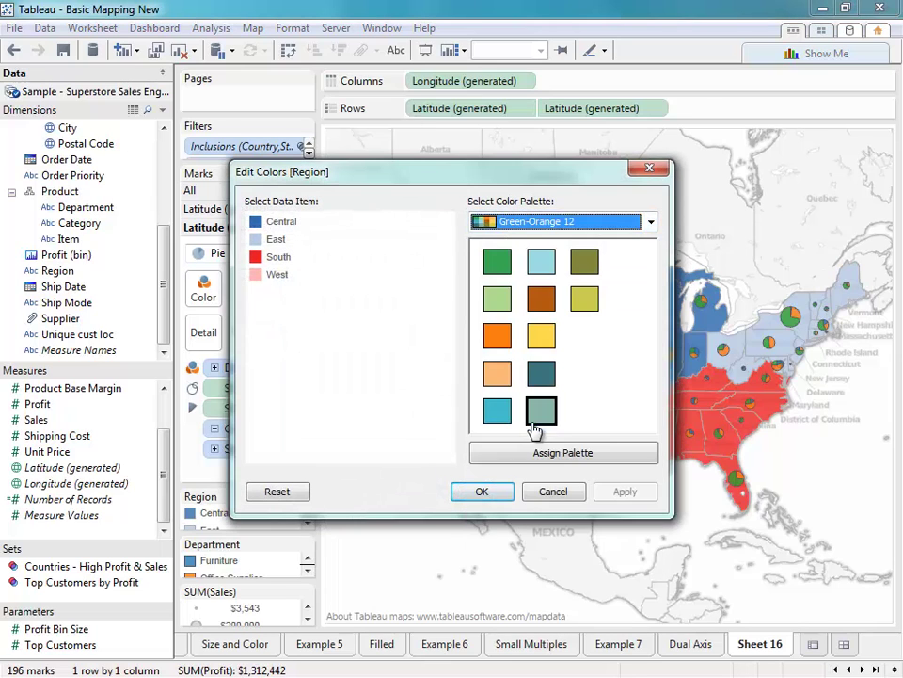
{"action": "left_click", "coordinate": [578, 453]}
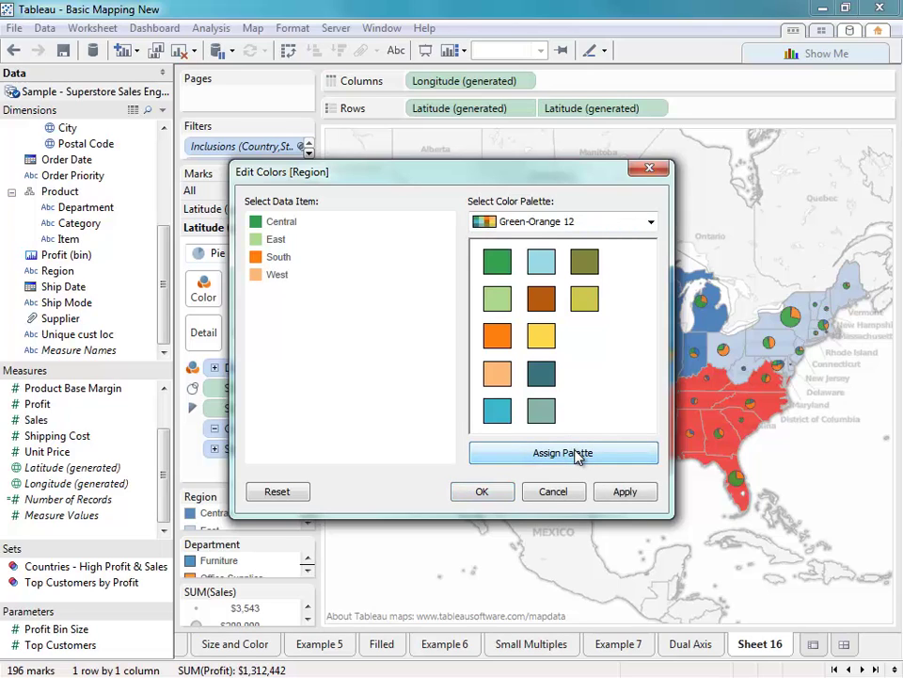
{"action": "left_click", "coordinate": [280, 221]}
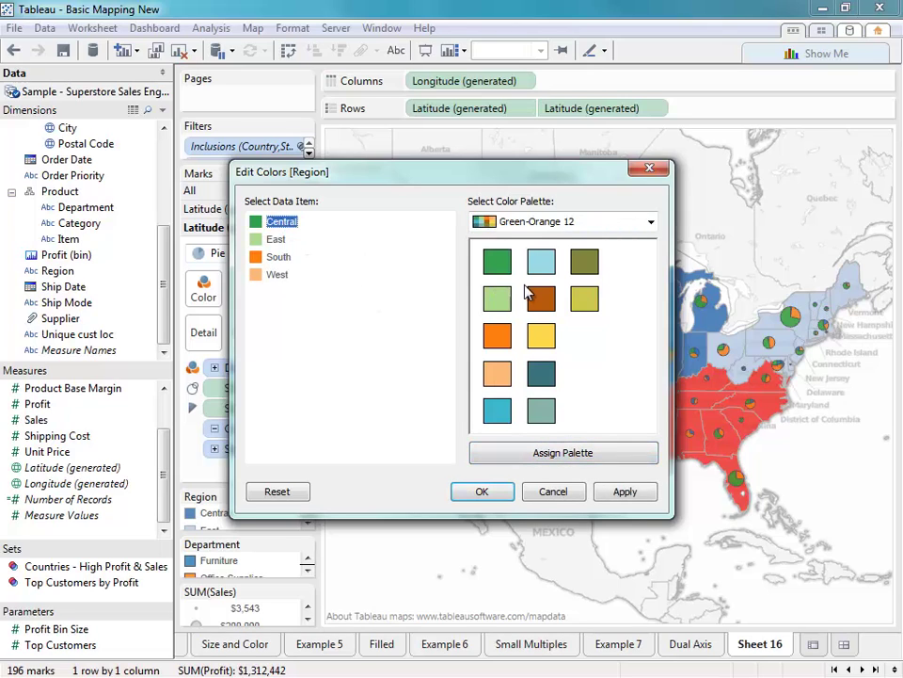
{"action": "left_click", "coordinate": [540, 262]}
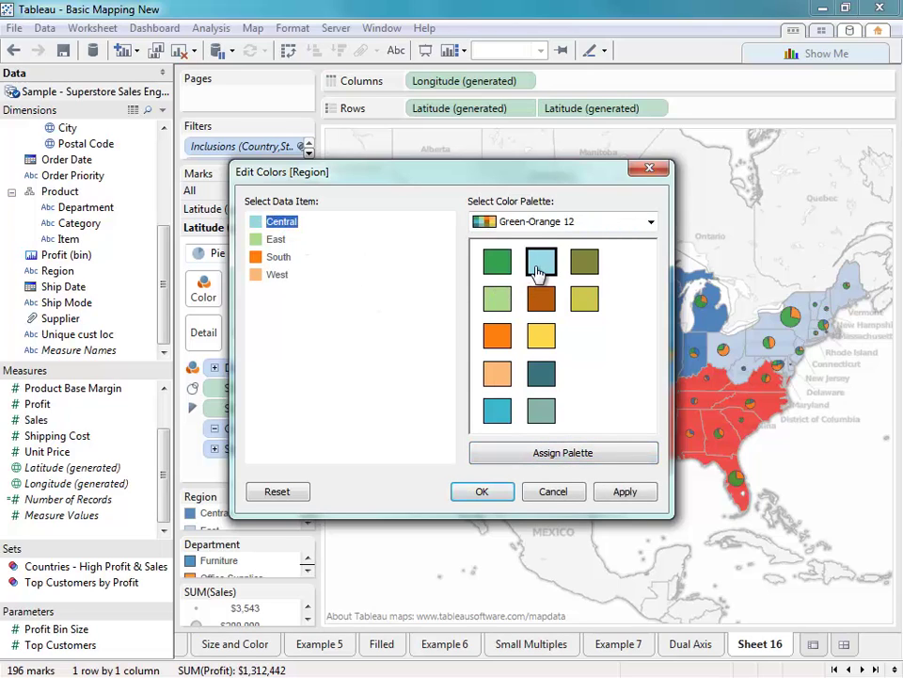
{"action": "left_click", "coordinate": [624, 497]}
{"action": "left_click", "coordinate": [486, 493]}
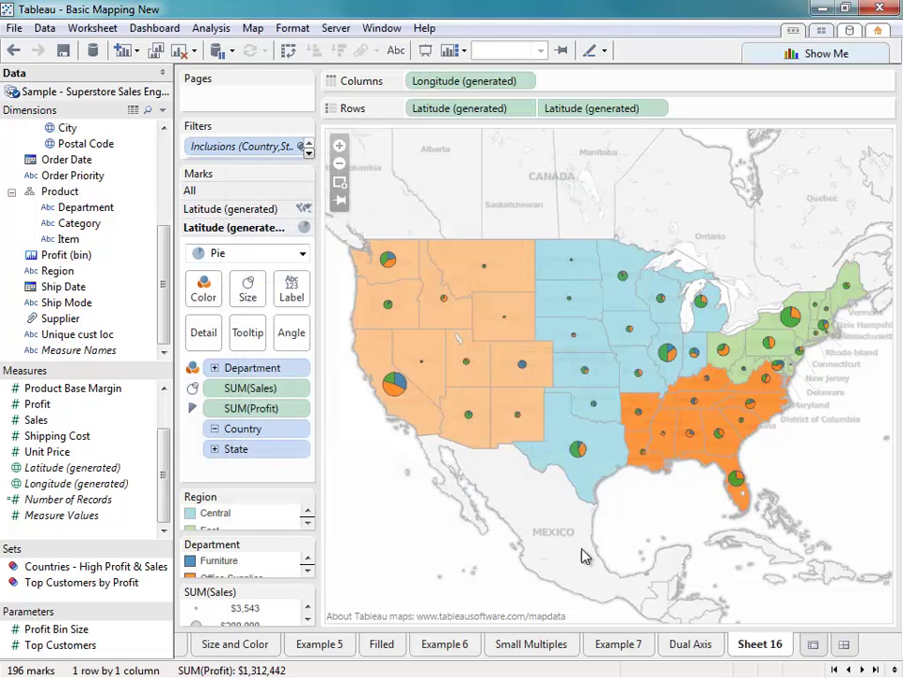
- Rename the dual axis map worksheet as Example 8
{"action": "double_click", "coordinate": [760, 643]}
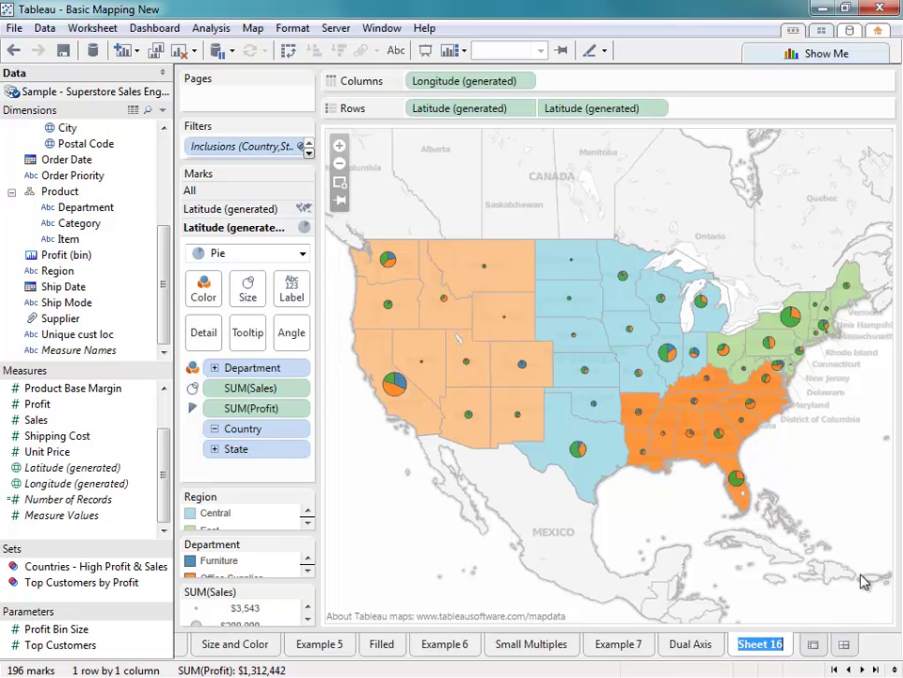
{"action": "type", "text": "Example 8"}
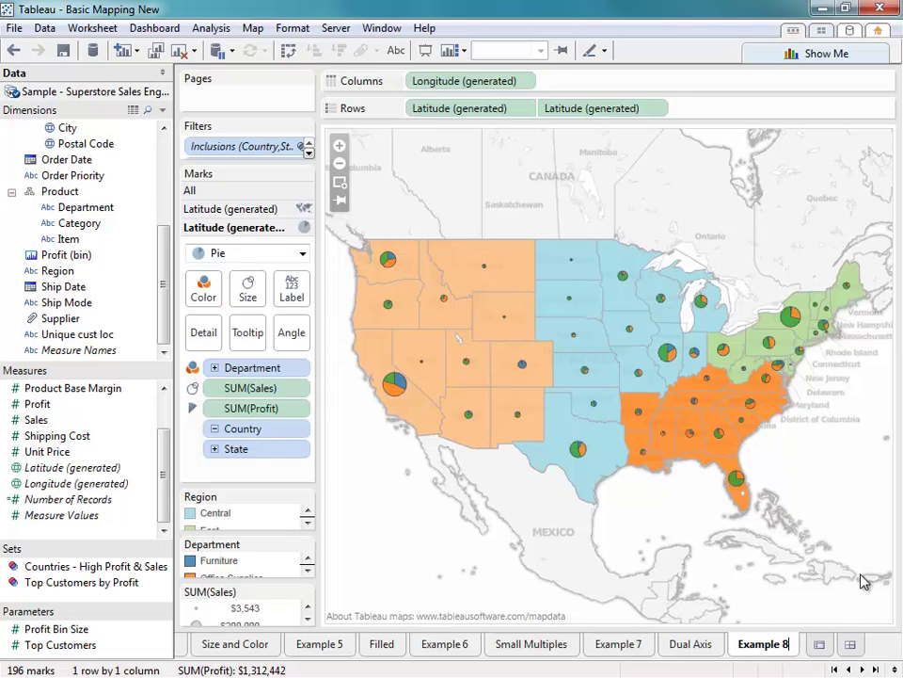
{"action": "key", "text": "Return"}
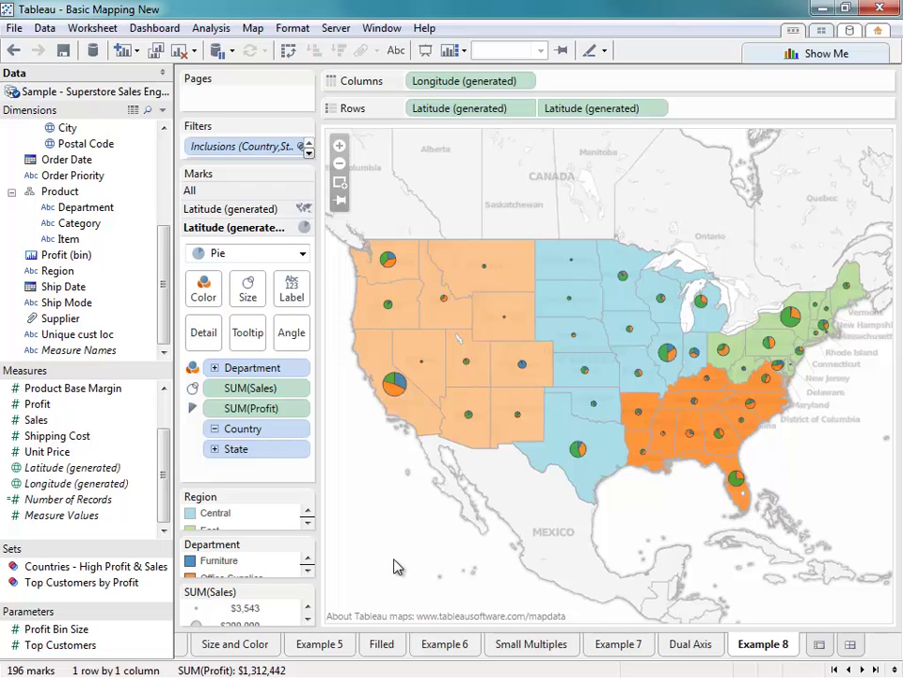